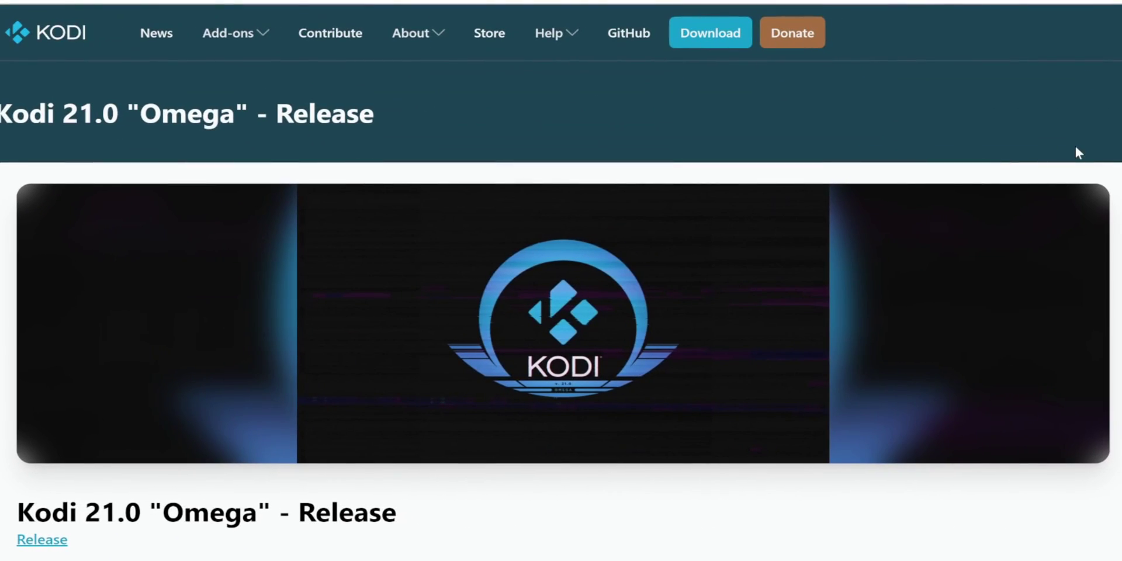
Step: Scroll up and down through the Fire TV home screen rows
scroll(1080, 142, "down", 10)
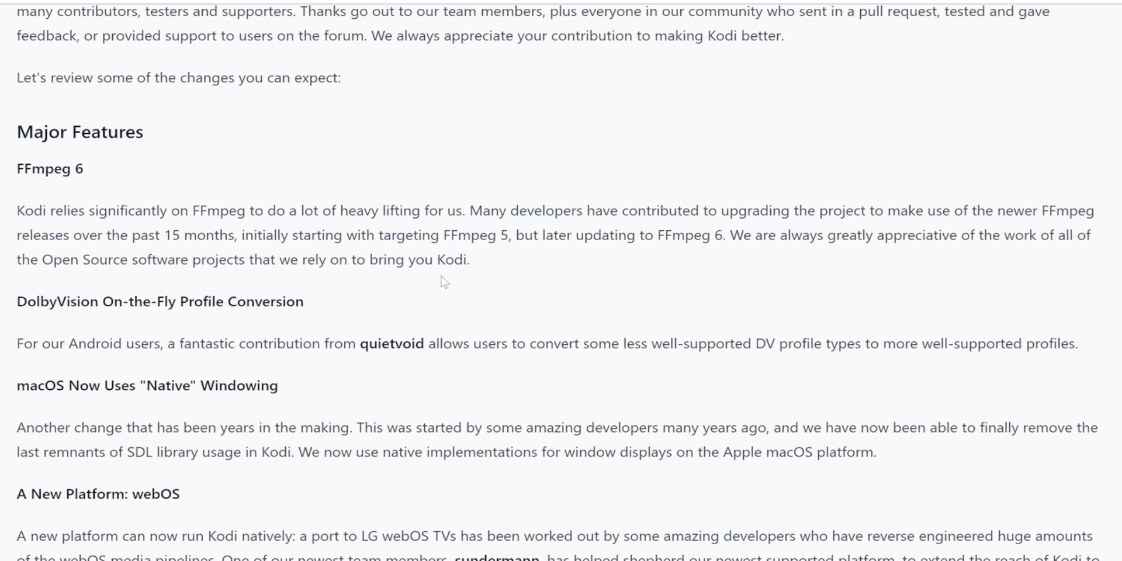
scroll(443, 279, "down", 1)
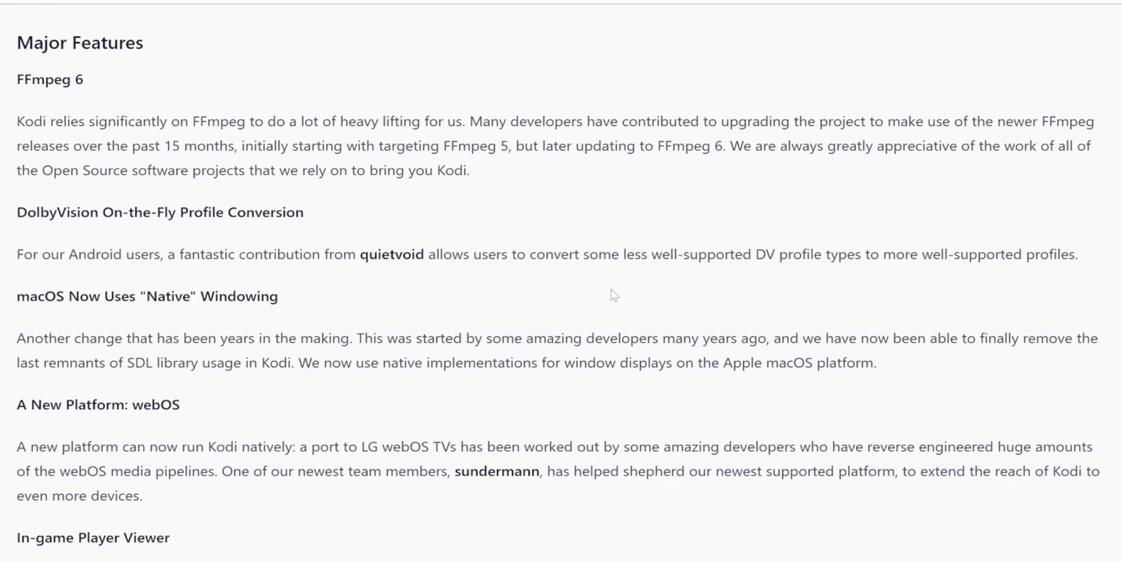
scroll(613, 287, "down", 2)
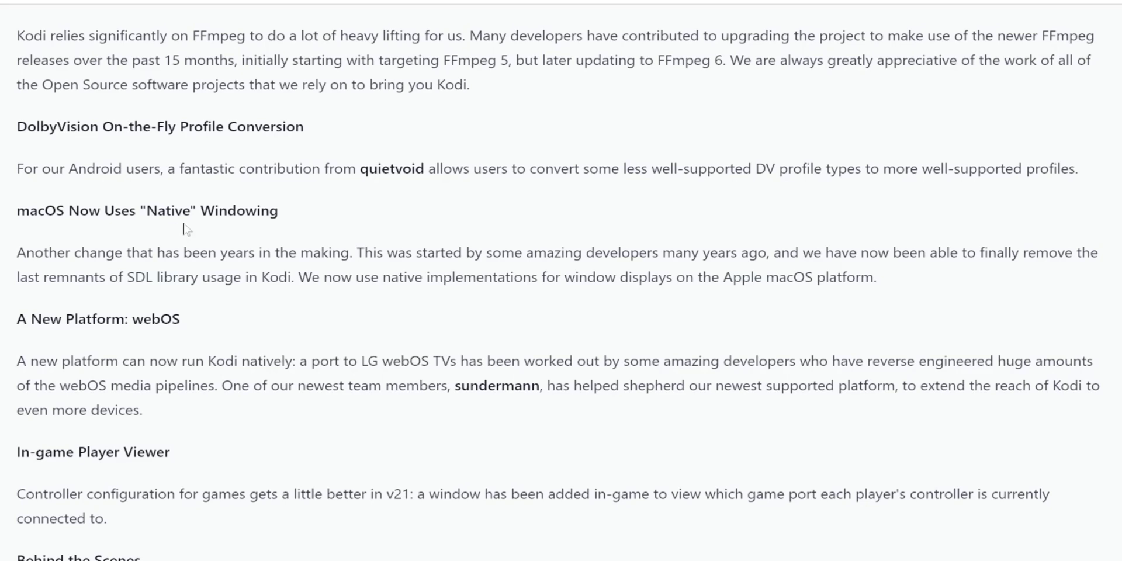
scroll(269, 228, "down", 2)
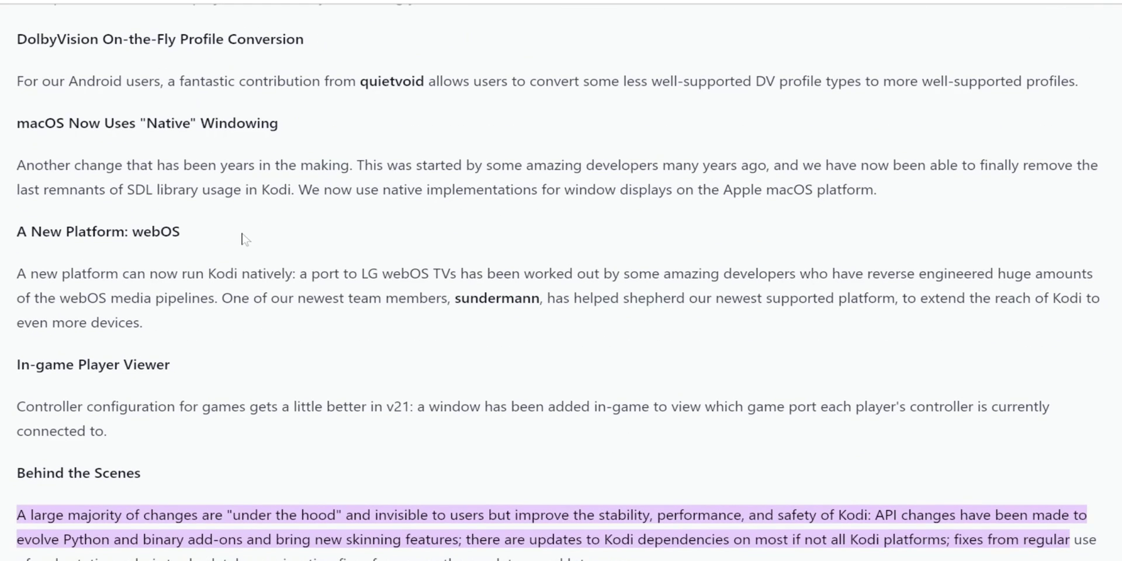
scroll(117, 225, "down", 2)
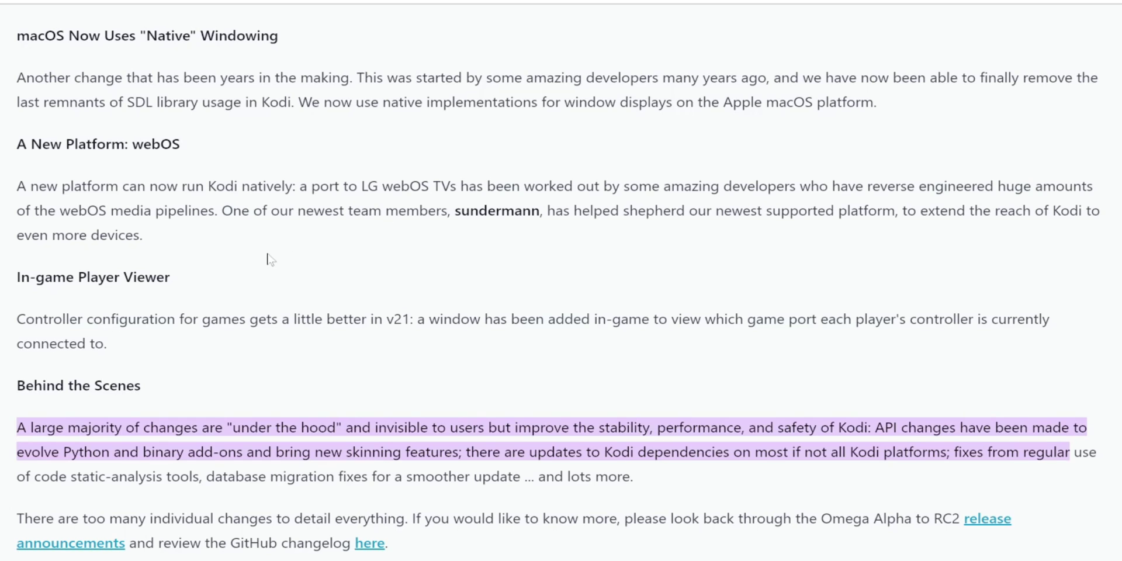
scroll(288, 268, "up", 2)
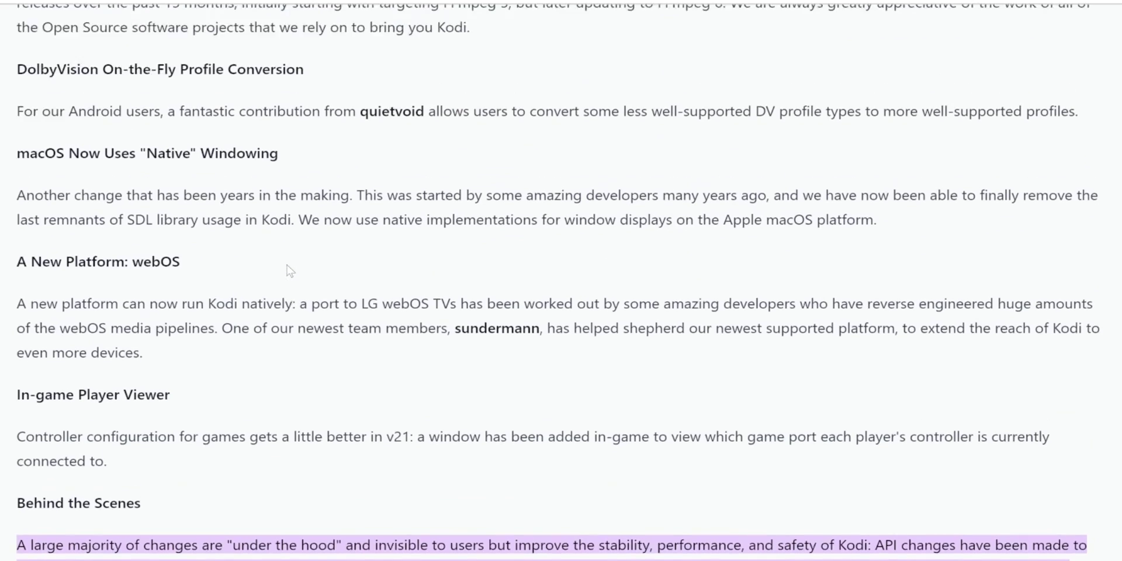
scroll(288, 269, "down", 5)
scroll(290, 269, "up", 15)
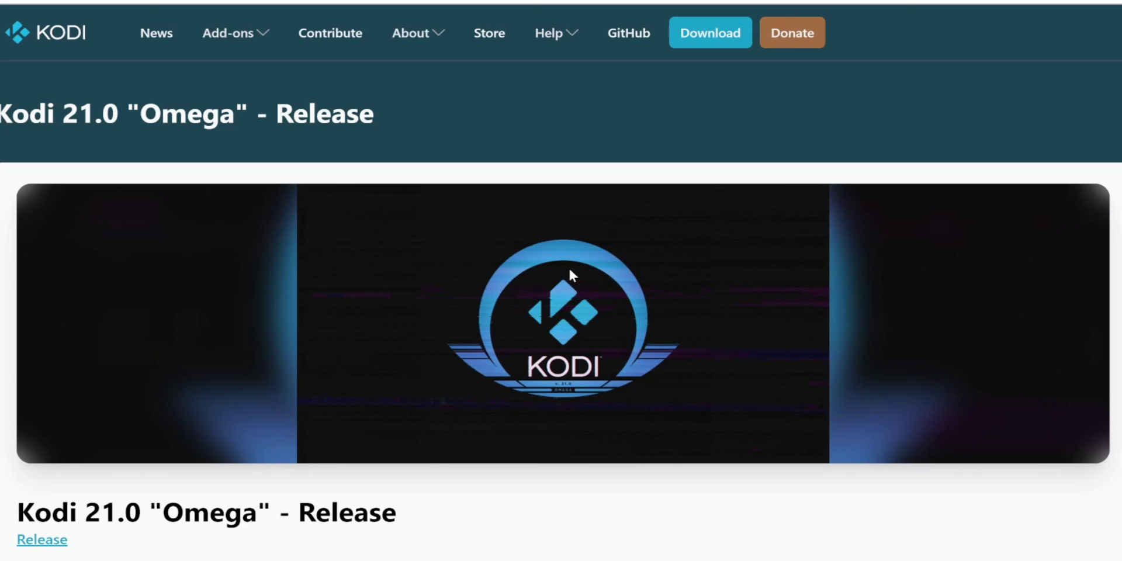
scroll(569, 267, "down", 2)
scroll(569, 266, "up", 2)
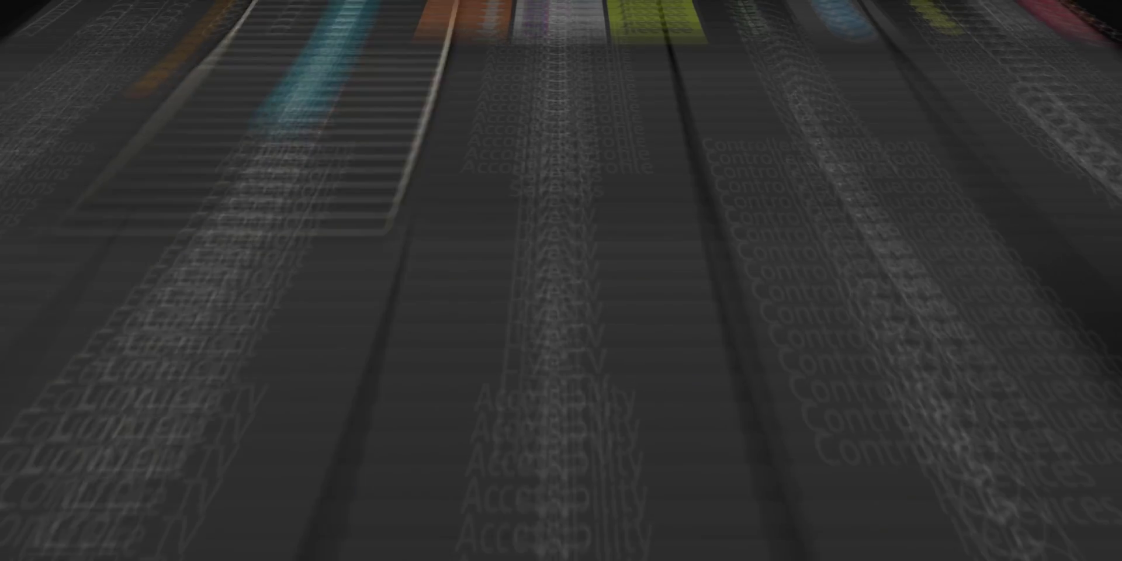
Step: Search for 'downloader' from the Find page, then return Home to the Downloader tile
key("Down")
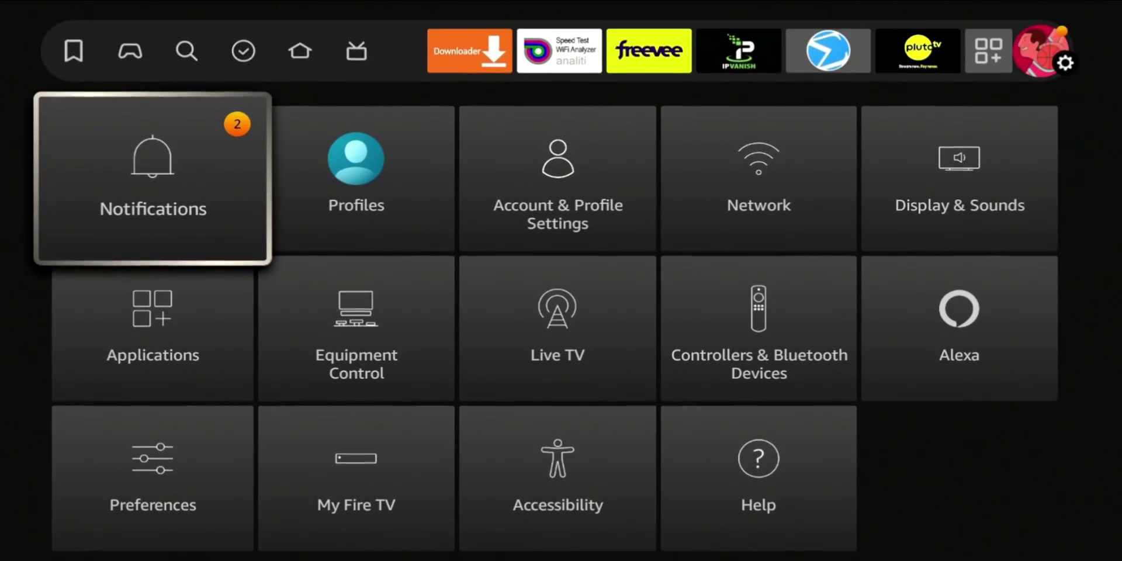
key("Up")
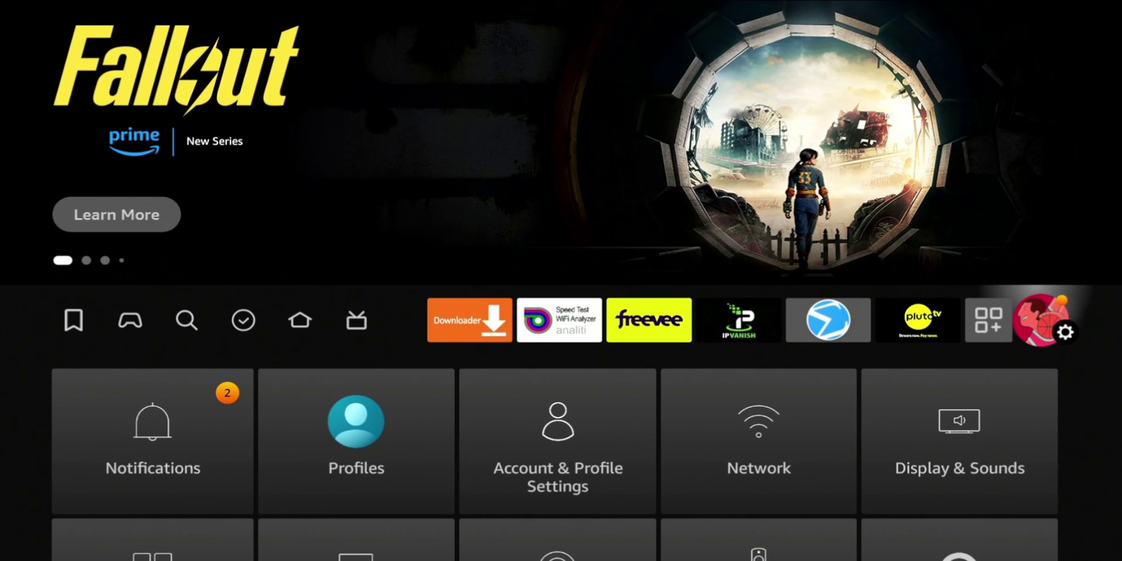
key("Left")
key("Left")
key("Left")
key("Left")
key("Left")
key("Left")
key("Left")
key("Left")
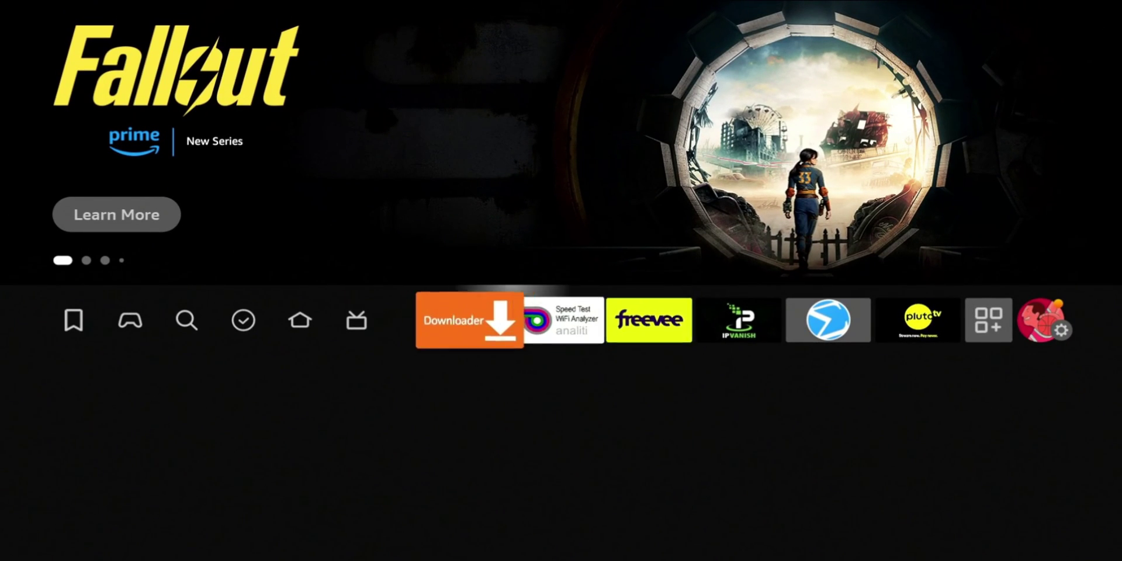
key("Left")
key("Left")
key("Left")
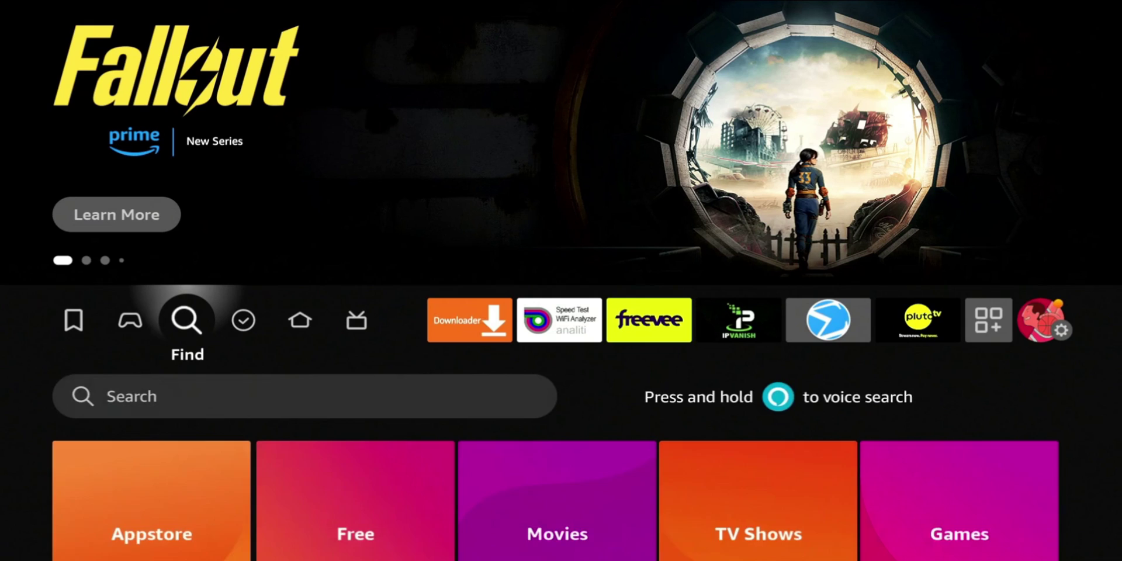
key("Down")
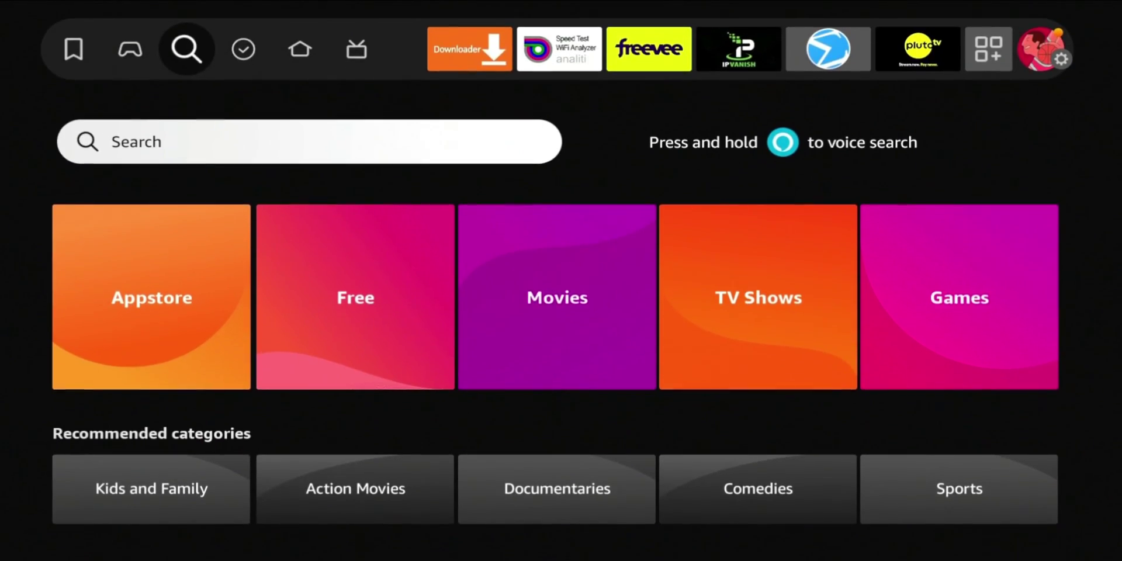
key("Return")
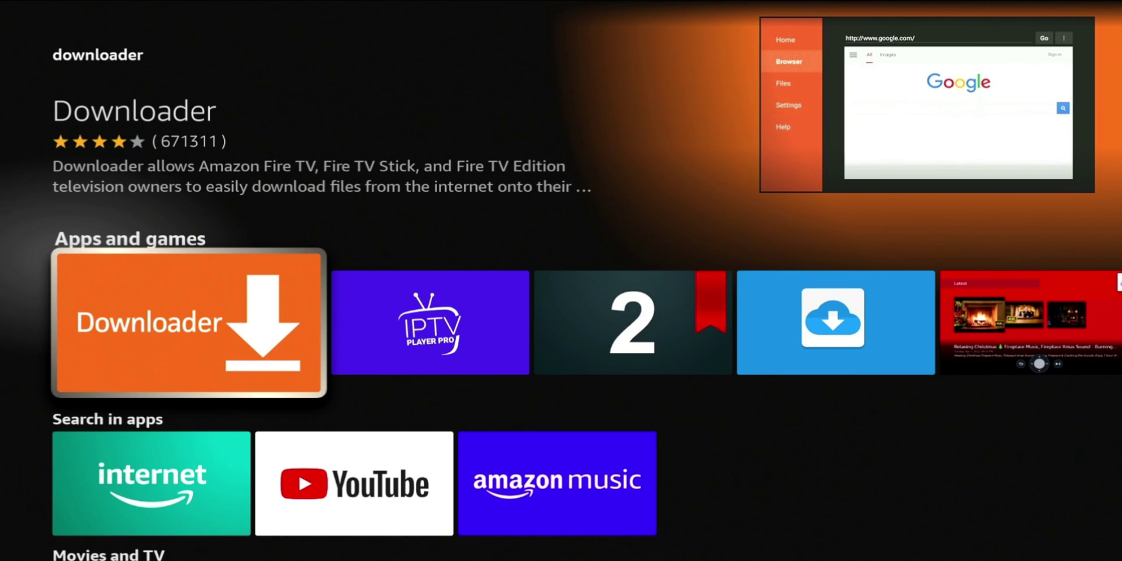
key("Home")
key("Right")
key("Right")
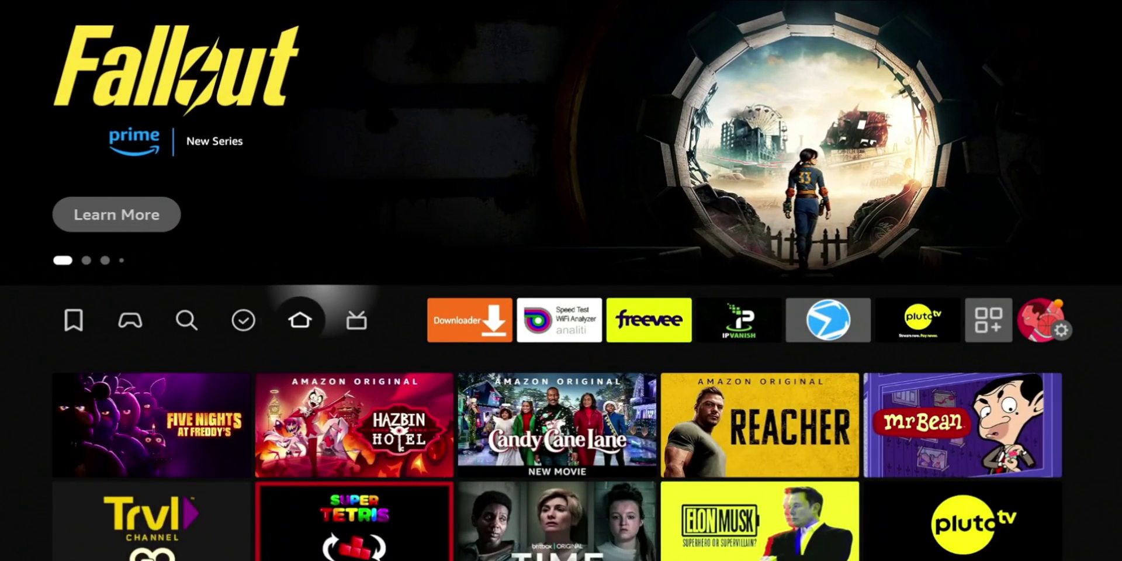
Step: Open My Fire TV from the Settings gear and browse its options back to About
key("Right")
key("Right")
key("Right")
key("Right")
key("Right")
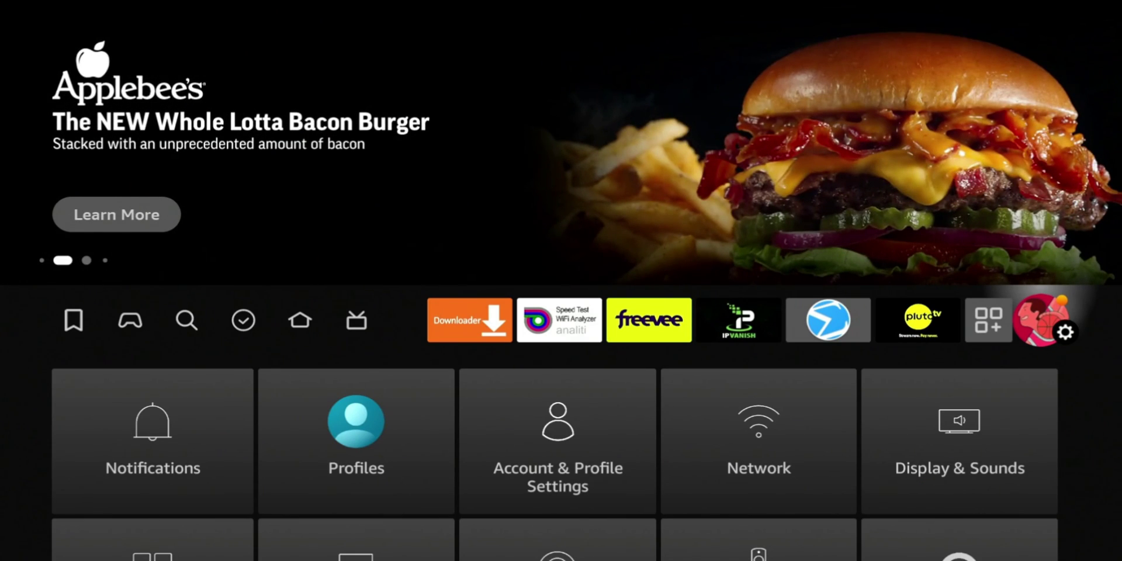
key("Down")
key("Down")
key("Down")
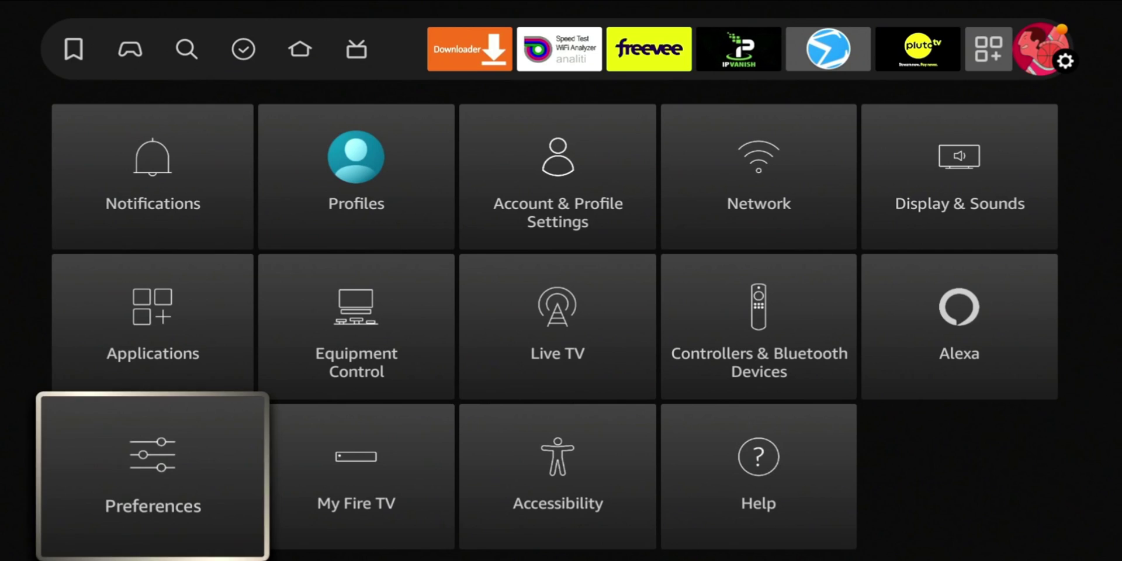
key("Right")
key("Return")
key("Up")
key("Up")
key("Up")
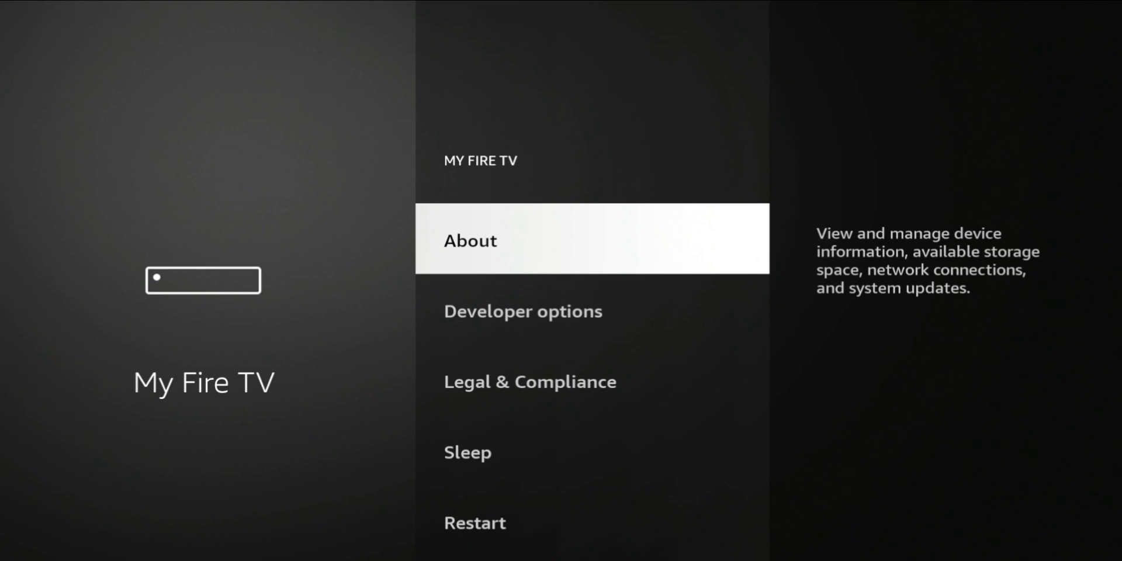
key("Down")
key("Down")
key("Down")
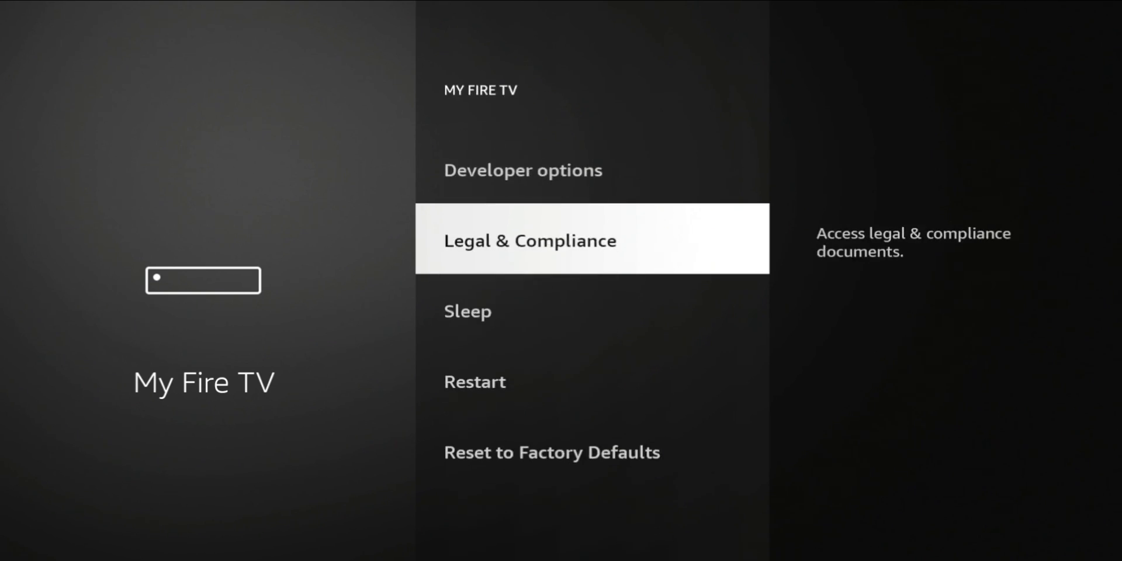
key("Up")
key("Up")
key("Up")
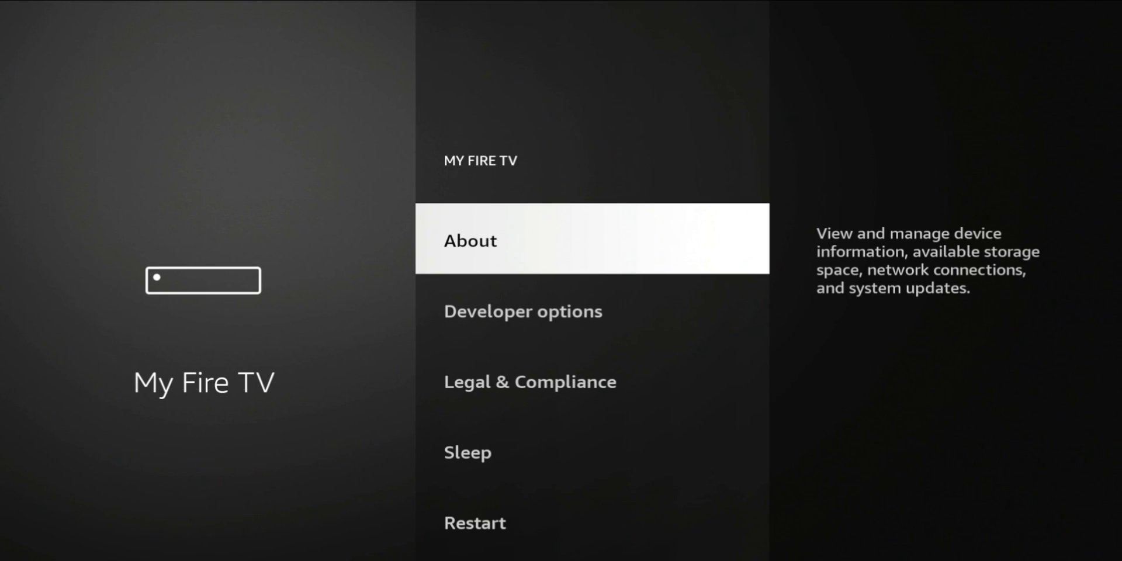
Step: Open About and repeatedly select the Fire TV Stick 4K Max entry until the developer message appears
key("Return")
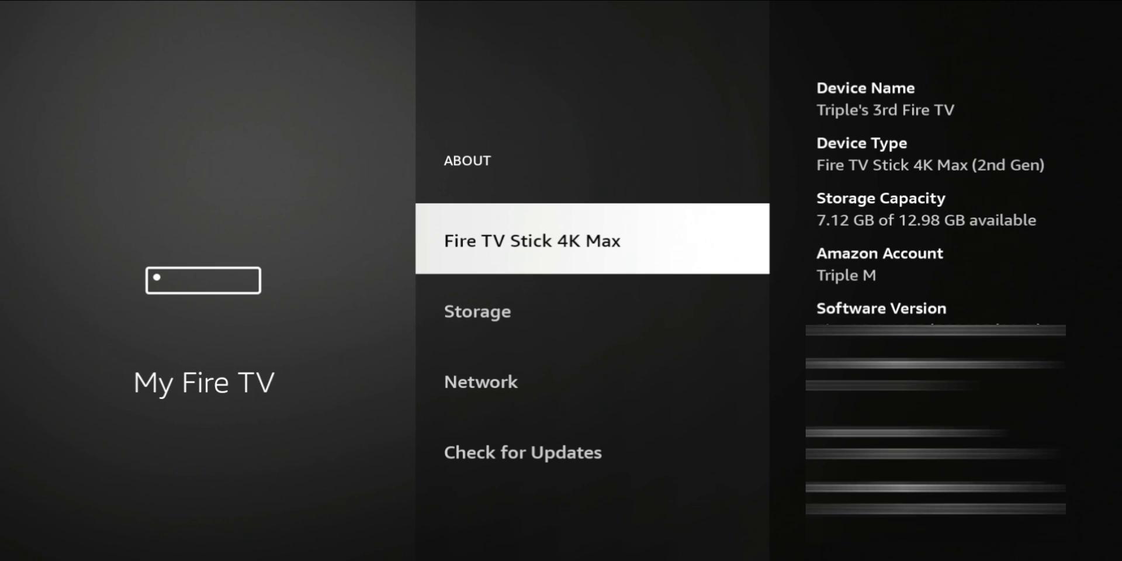
key("Return")
key("Return")
key("Return")
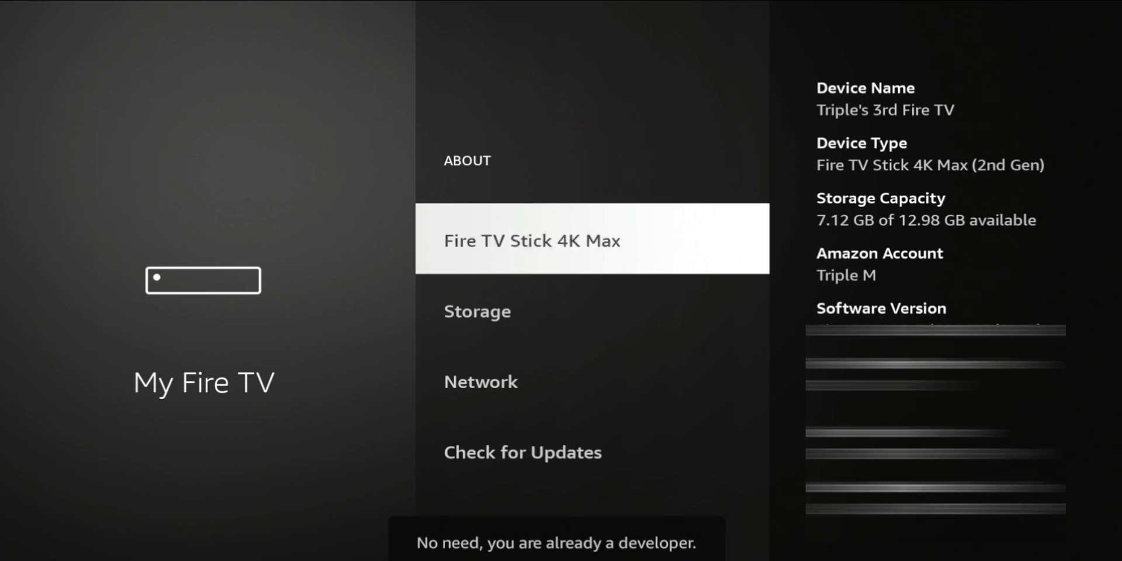
key("Return")
key("Return")
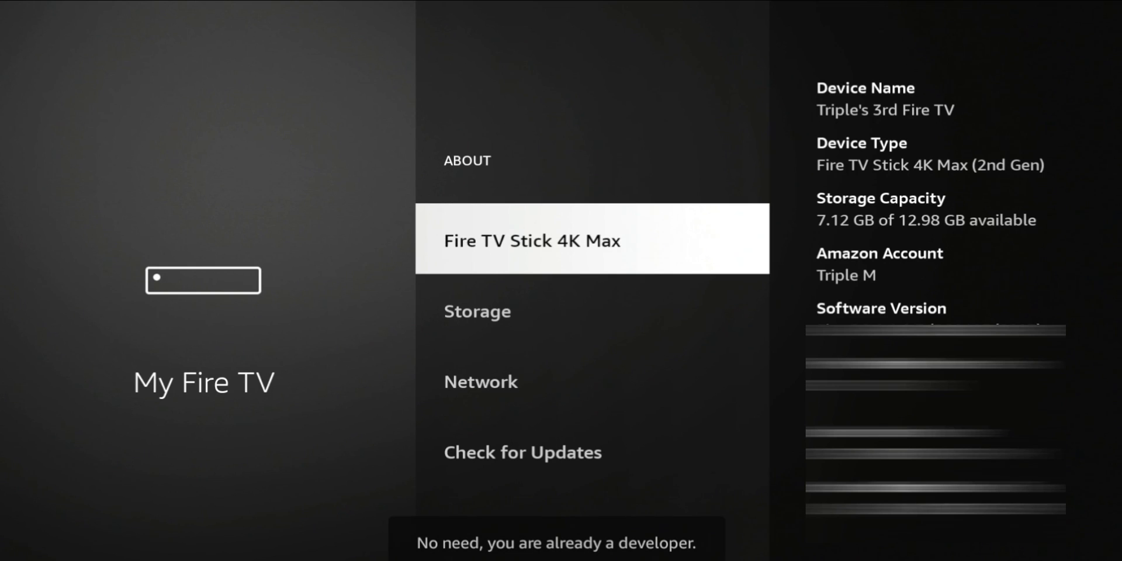
key("Return")
key("Return")
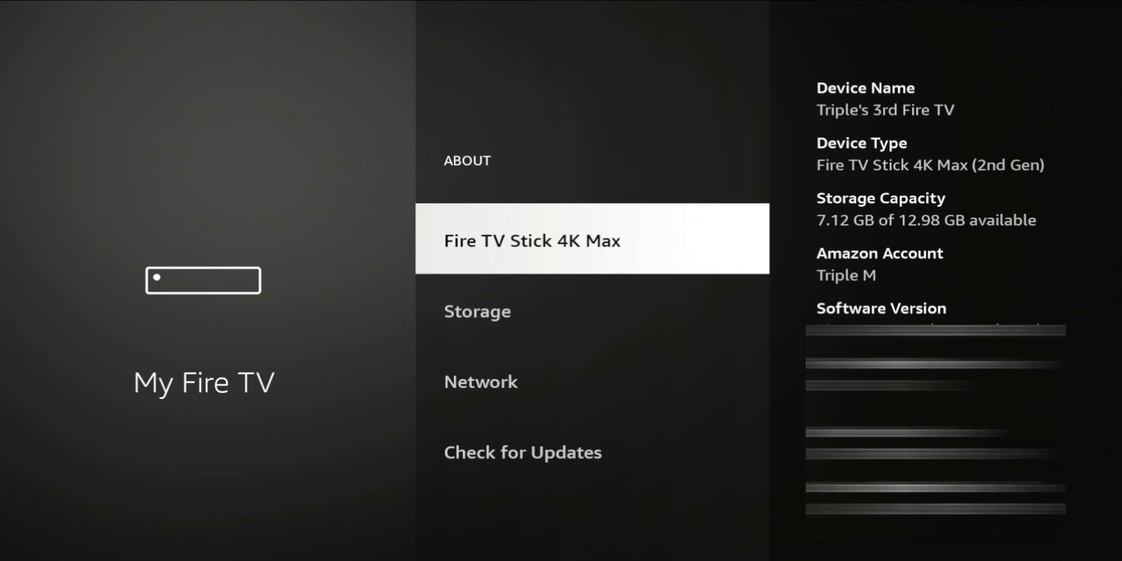
Step: Check Downloader in Developer options' Install unknown apps list, then launch Downloader
key("Escape")
key("Down")
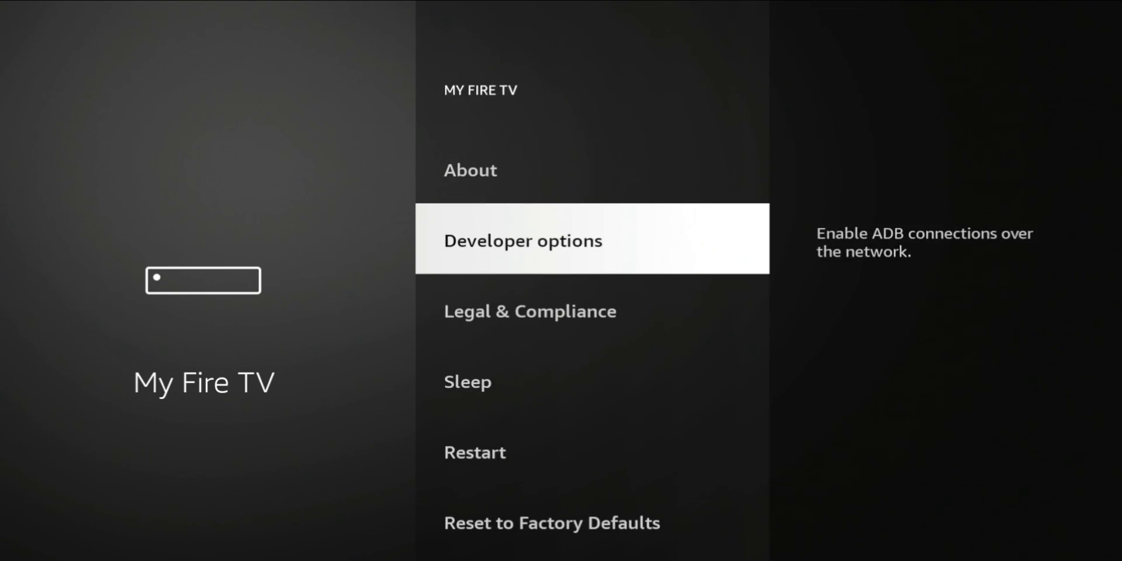
key("Return")
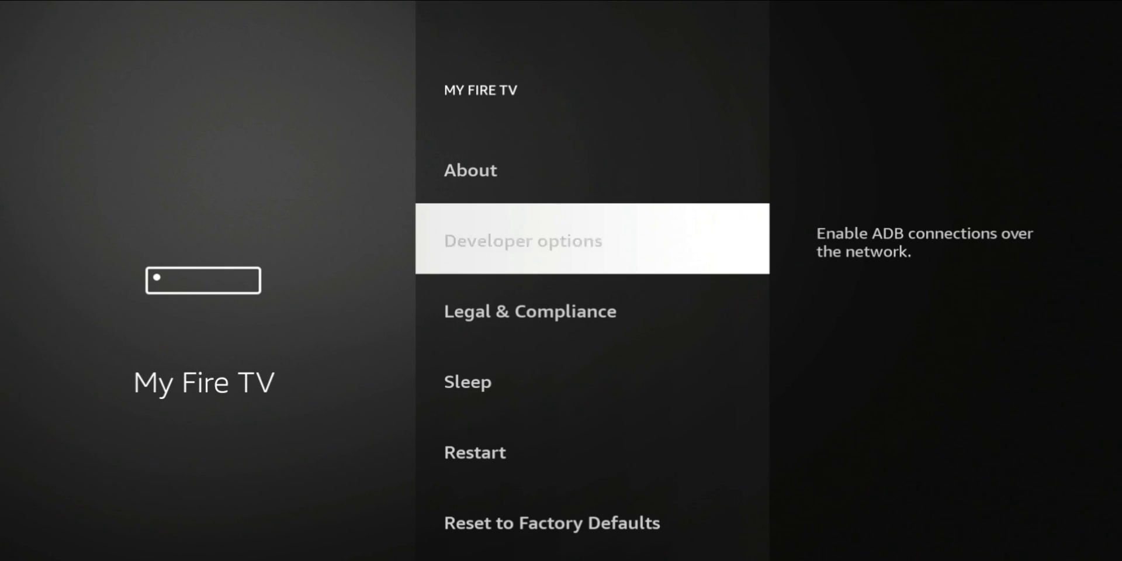
key("Down")
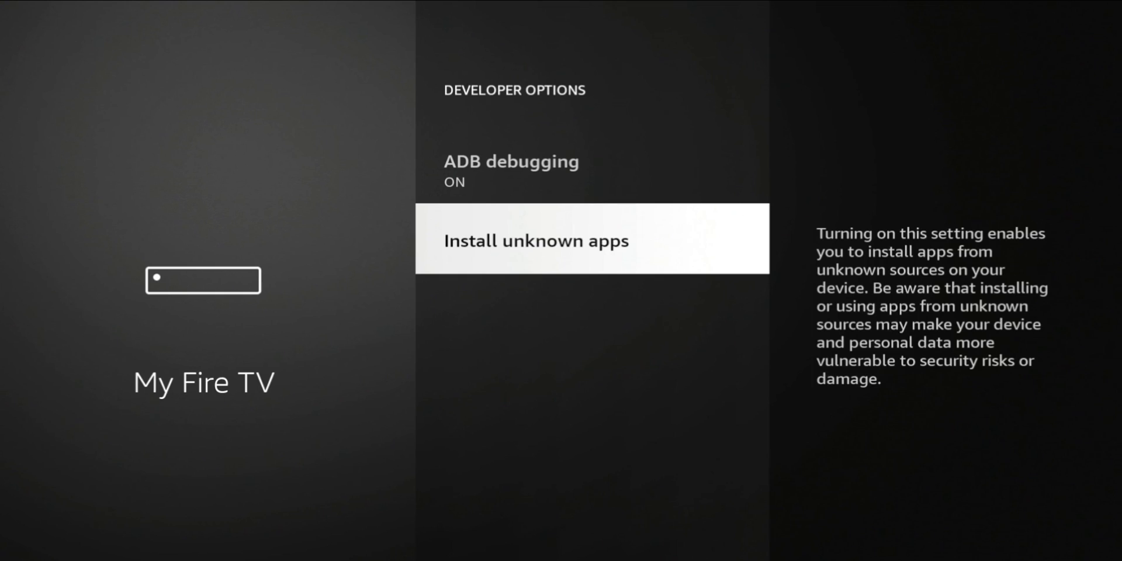
key("Return")
key("Up")
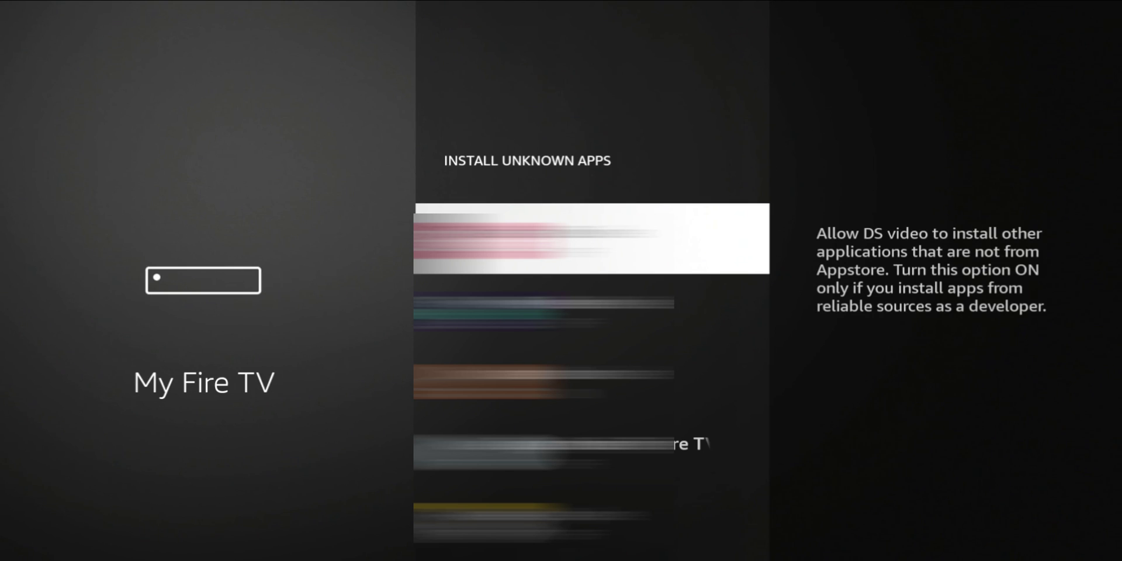
key("Down")
key("Down")
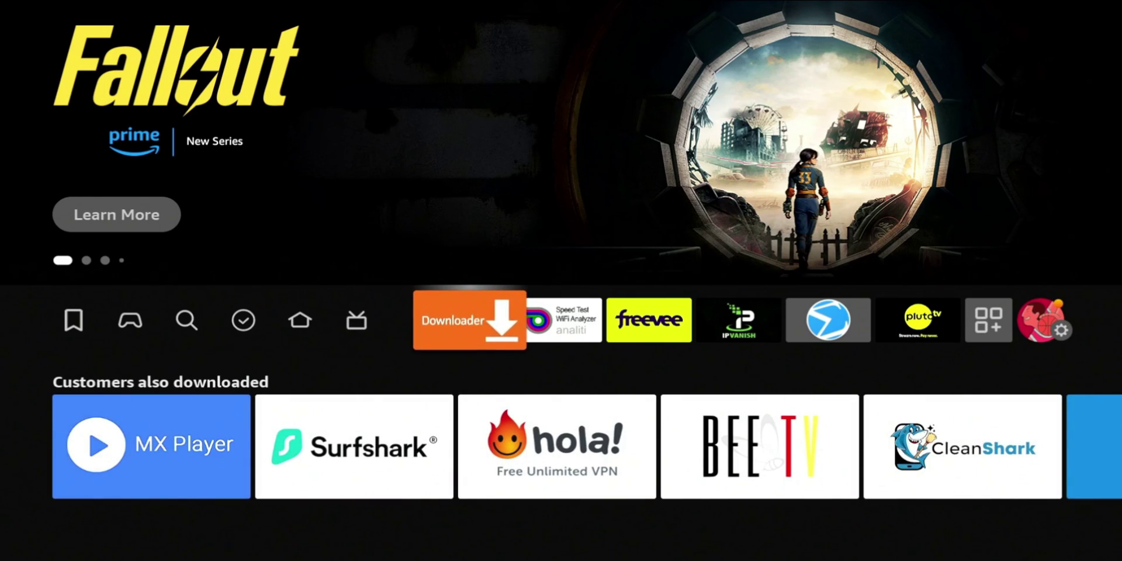
key("Return")
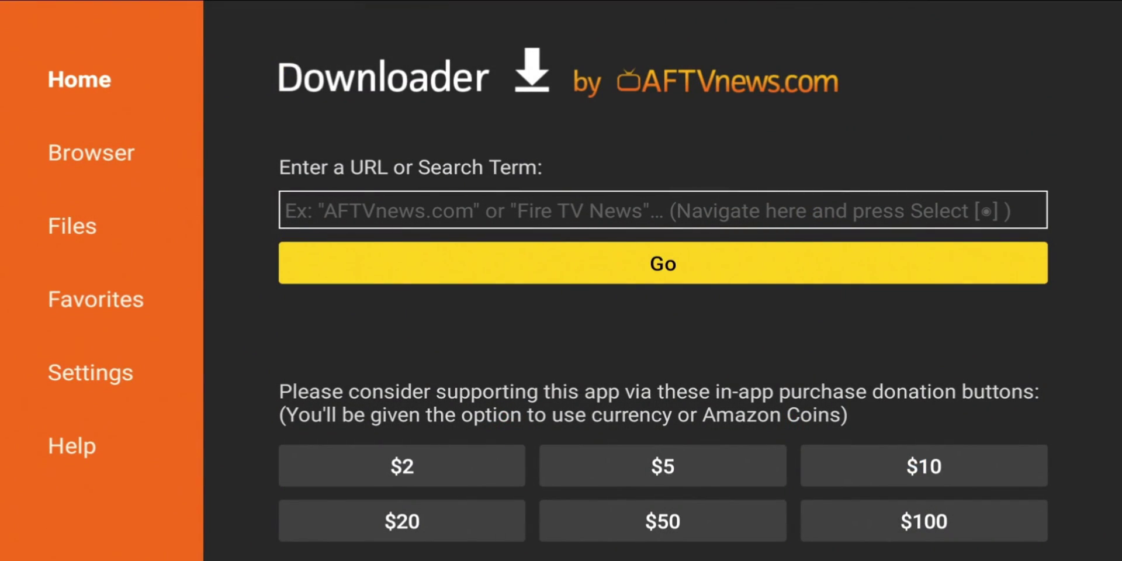
key("Up")
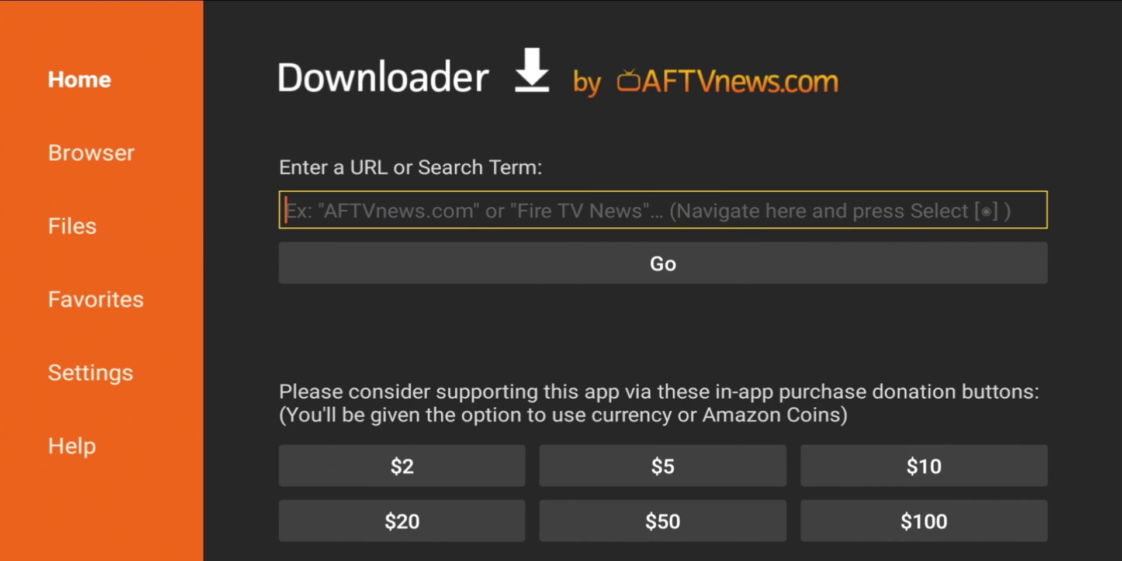
key("Return")
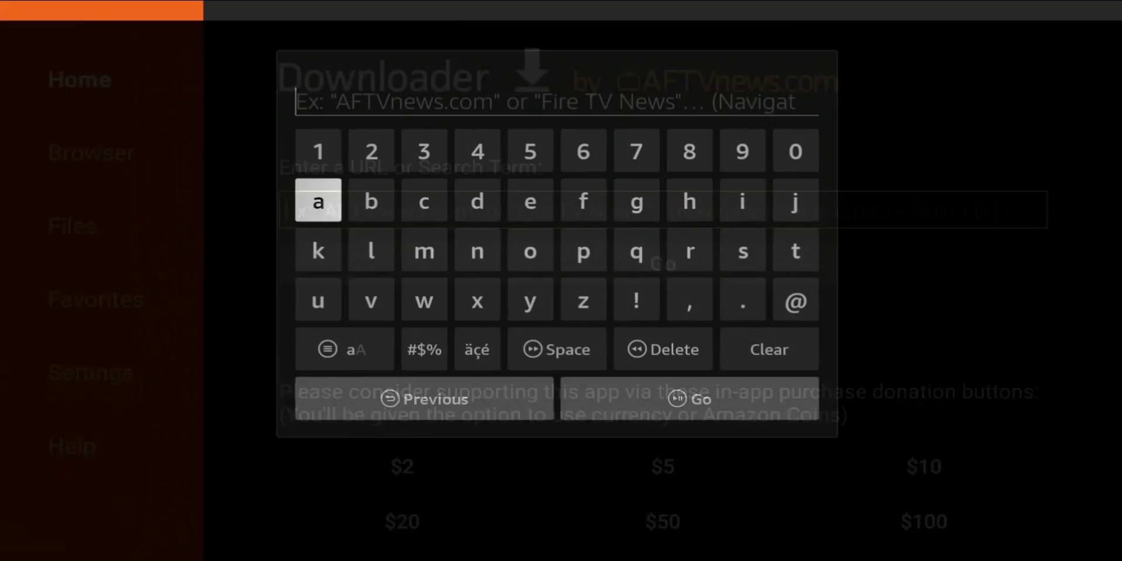
key("Down")
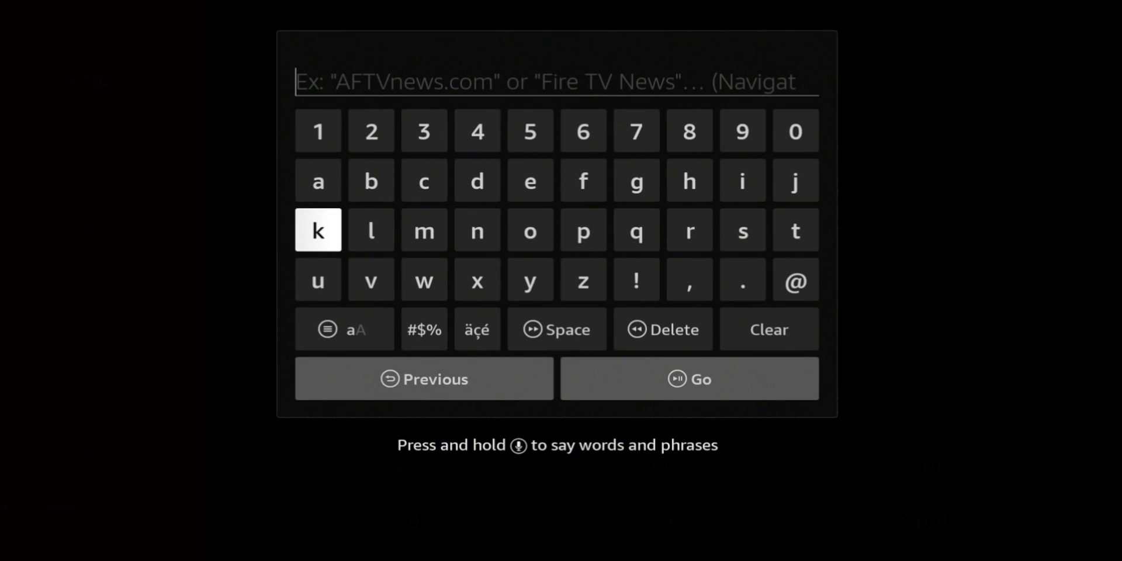
type("https://tinyurl.")
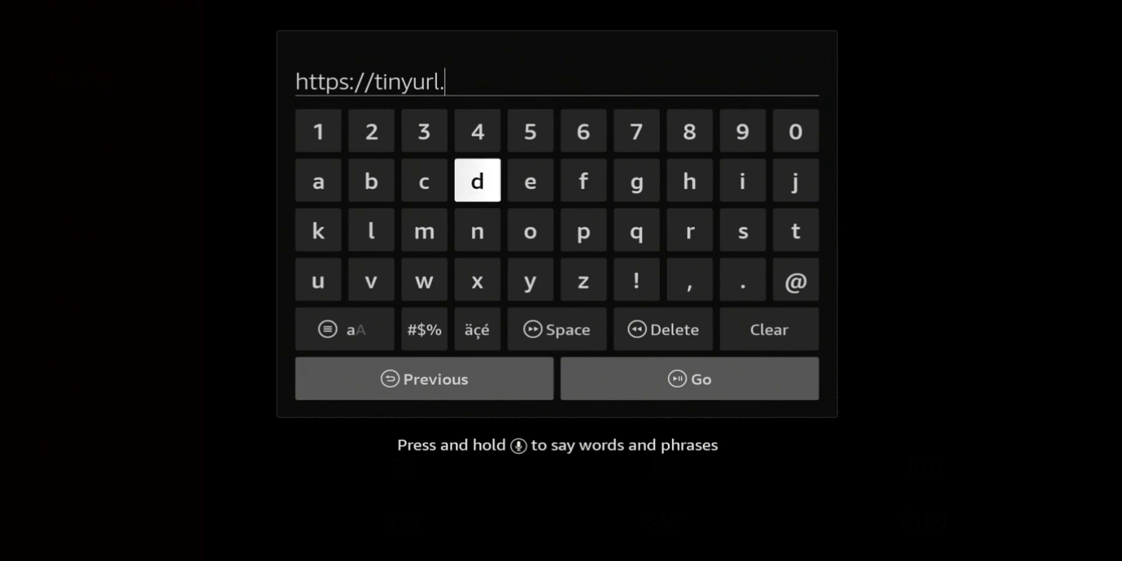
type("com/")
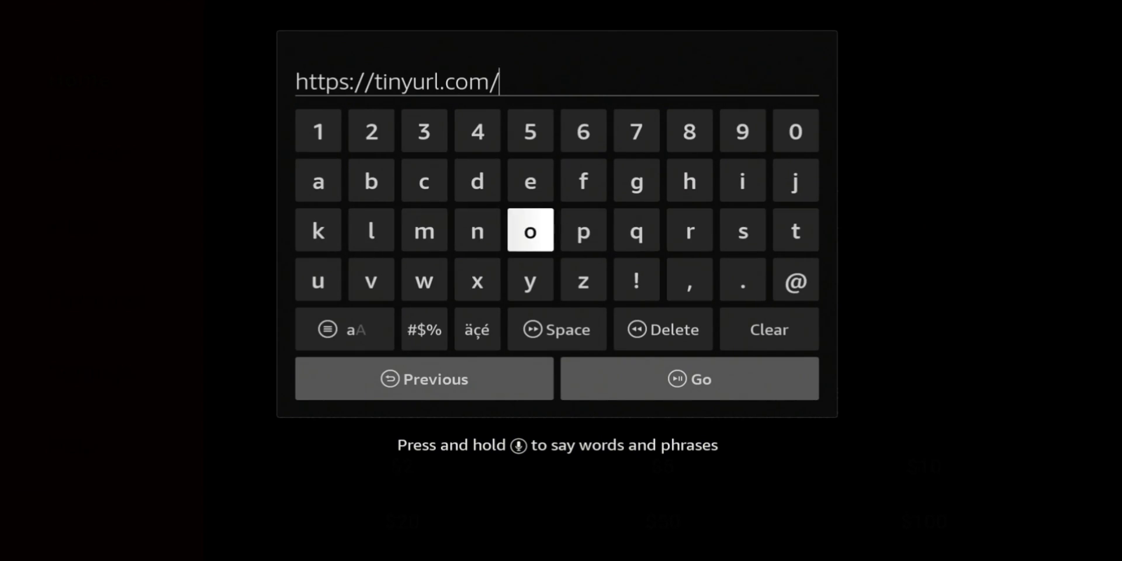
type("kodiome")
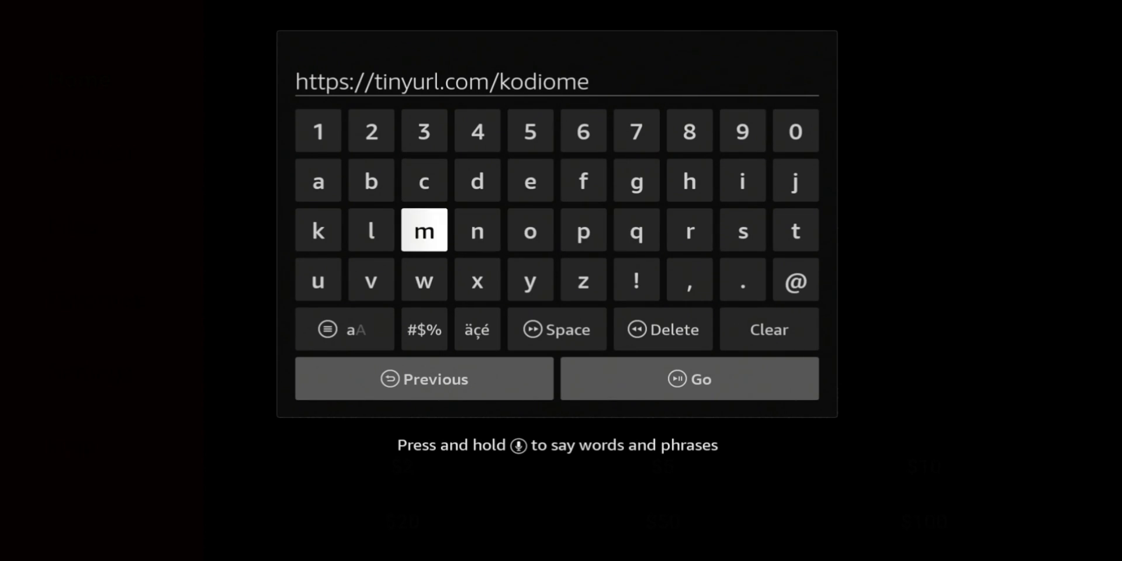
type("ga")
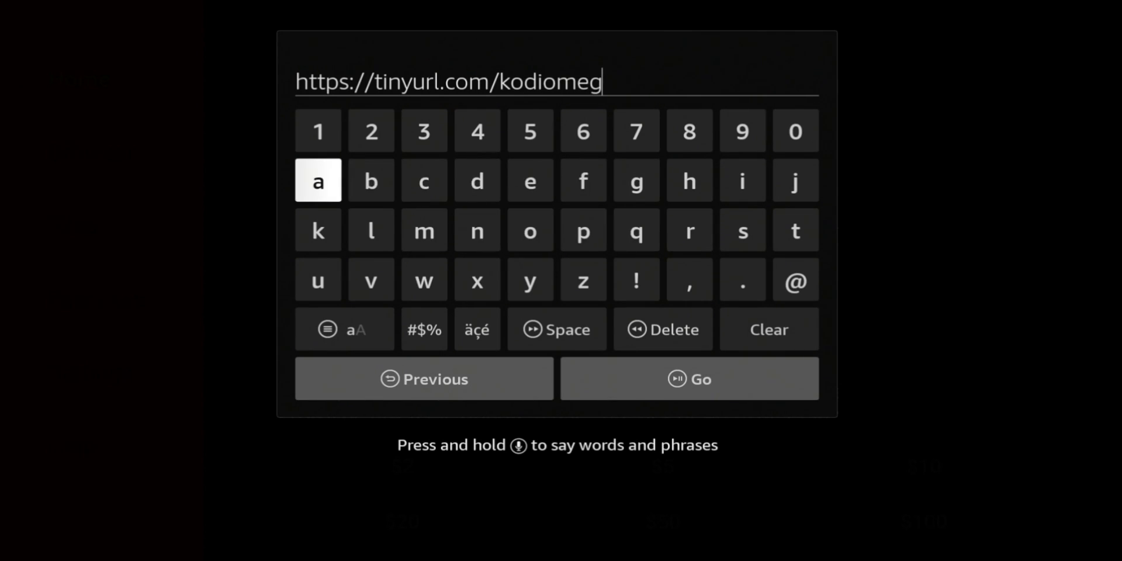
key("Down")
key("Down")
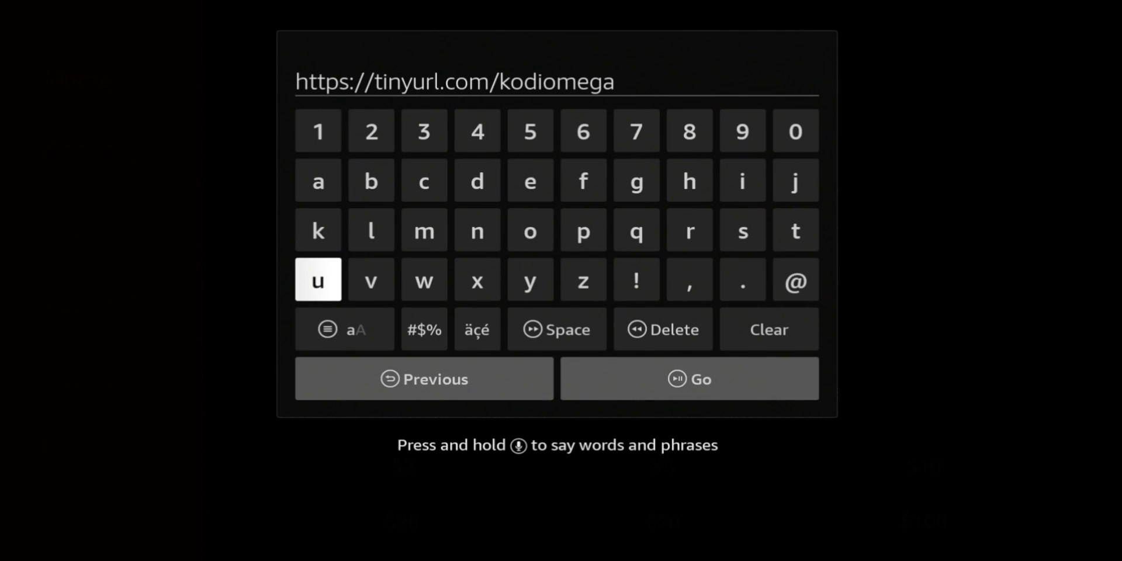
key("Down")
key("Down")
key("Right")
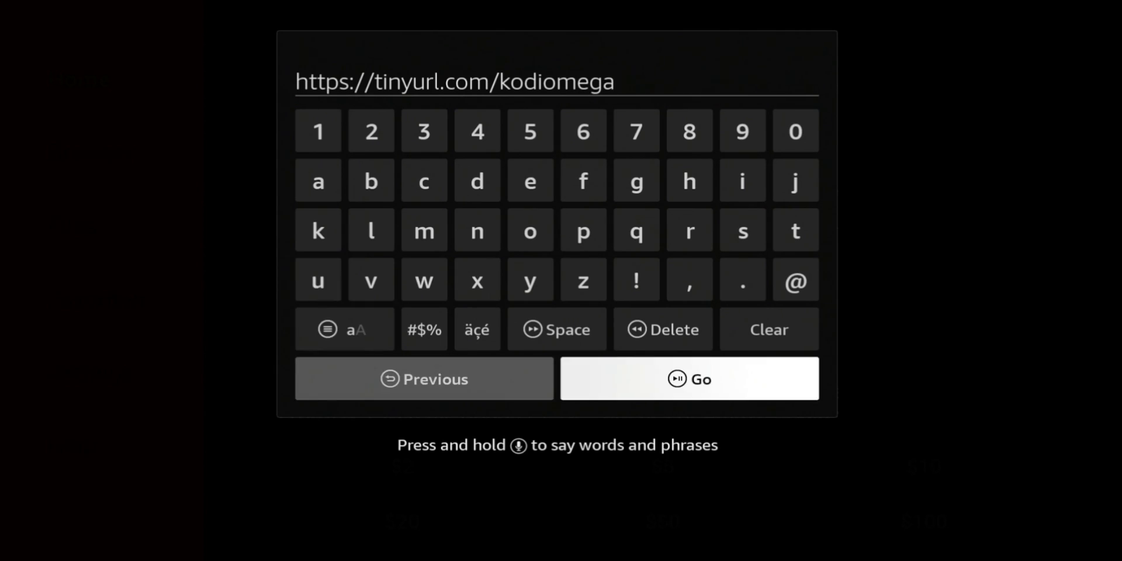
Step: Download kodi-21.0-Omega-armeabi-v7a.apk and install it through the package installer
key("Return")
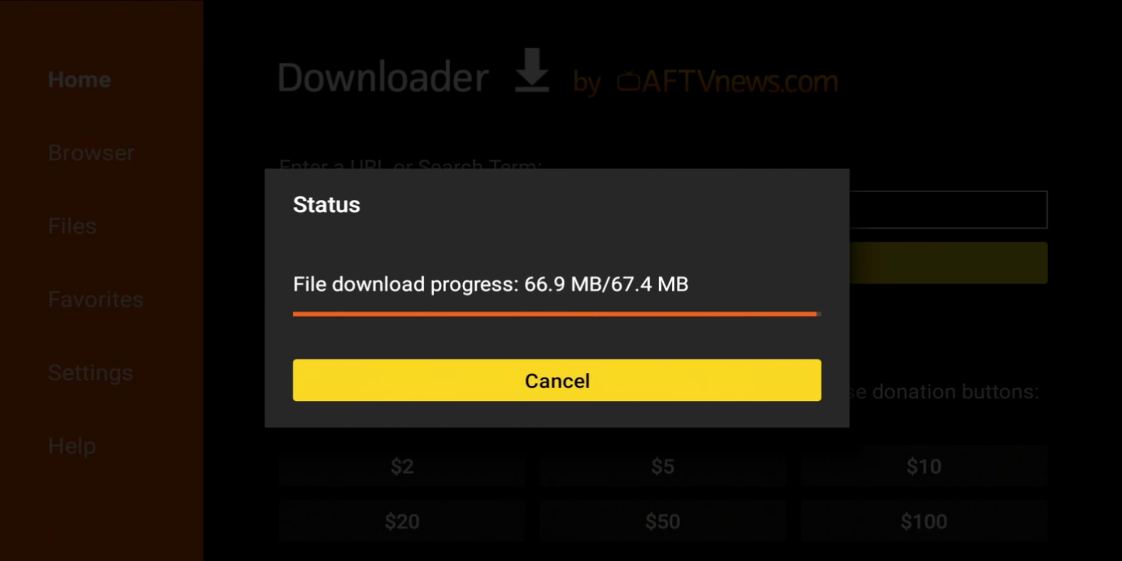
key("Return")
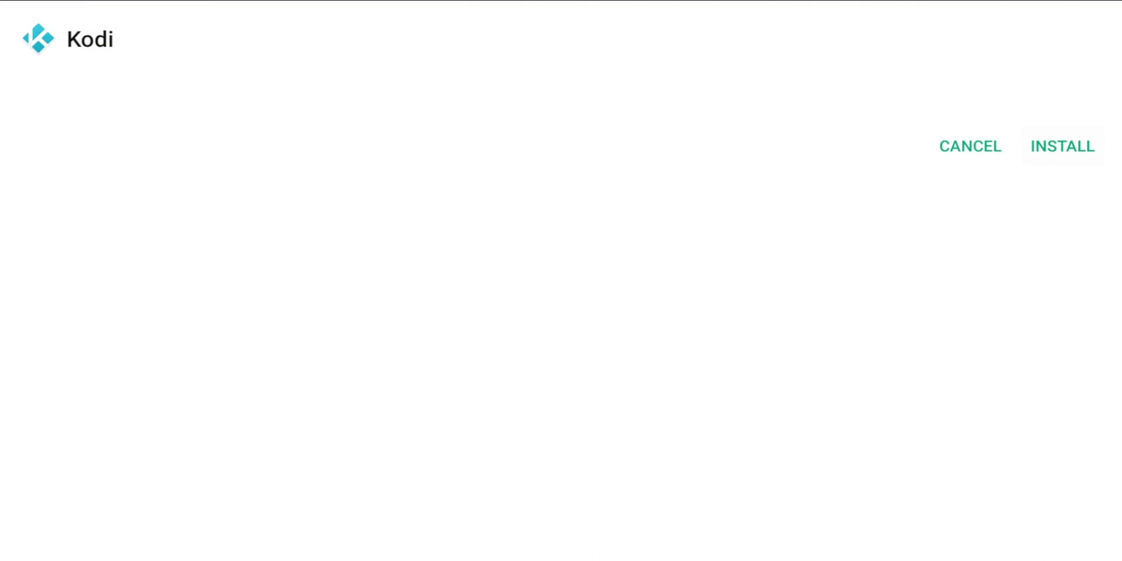
key("Return")
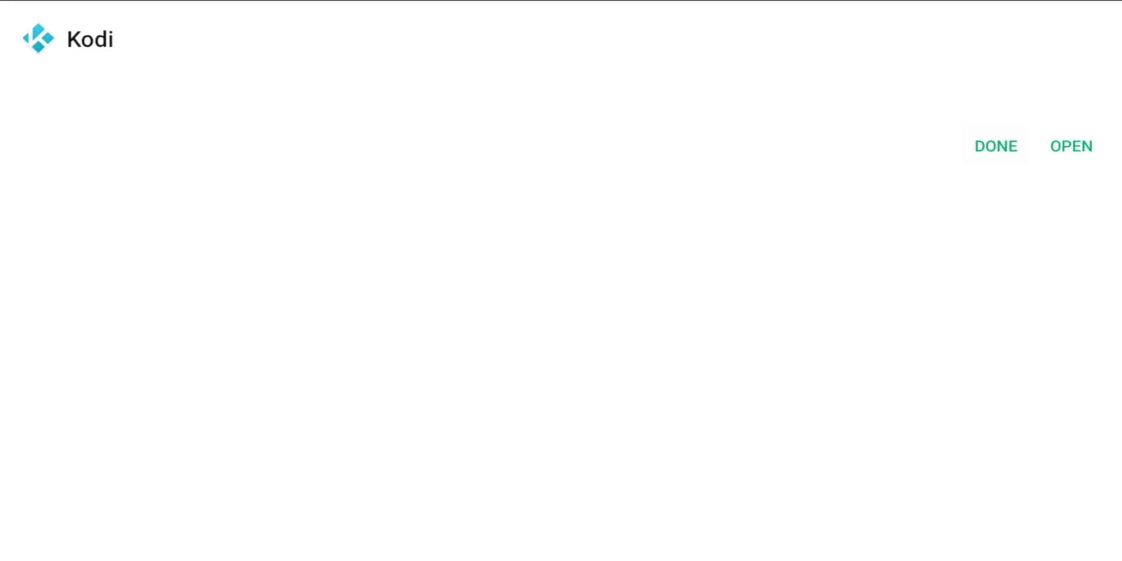
key("Return")
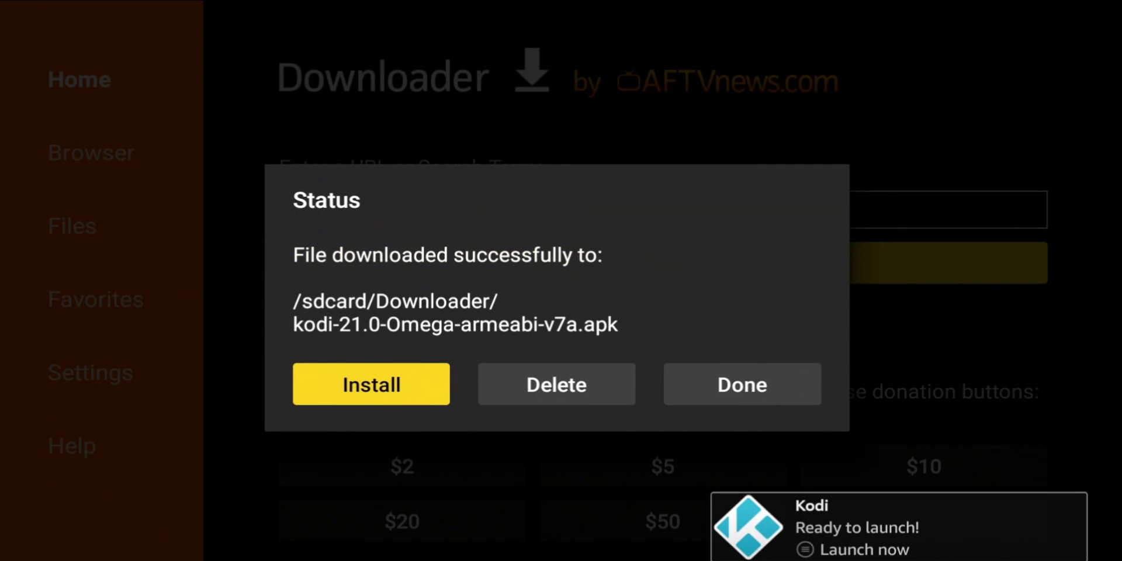
Step: Delete the downloaded Kodi APK and go back to the Fire TV home screen
key("Right")
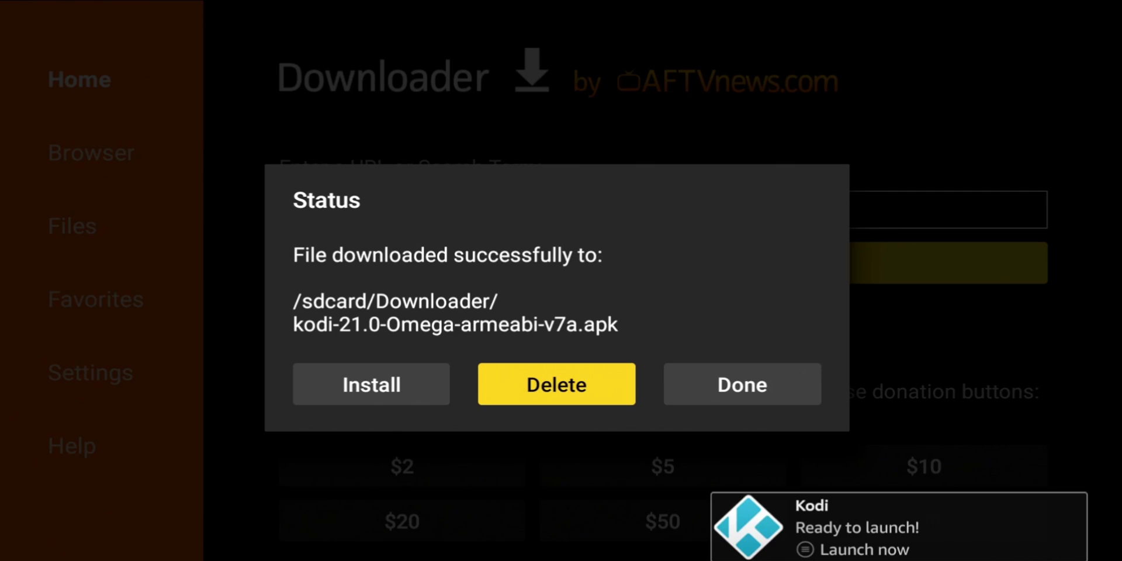
key("Return")
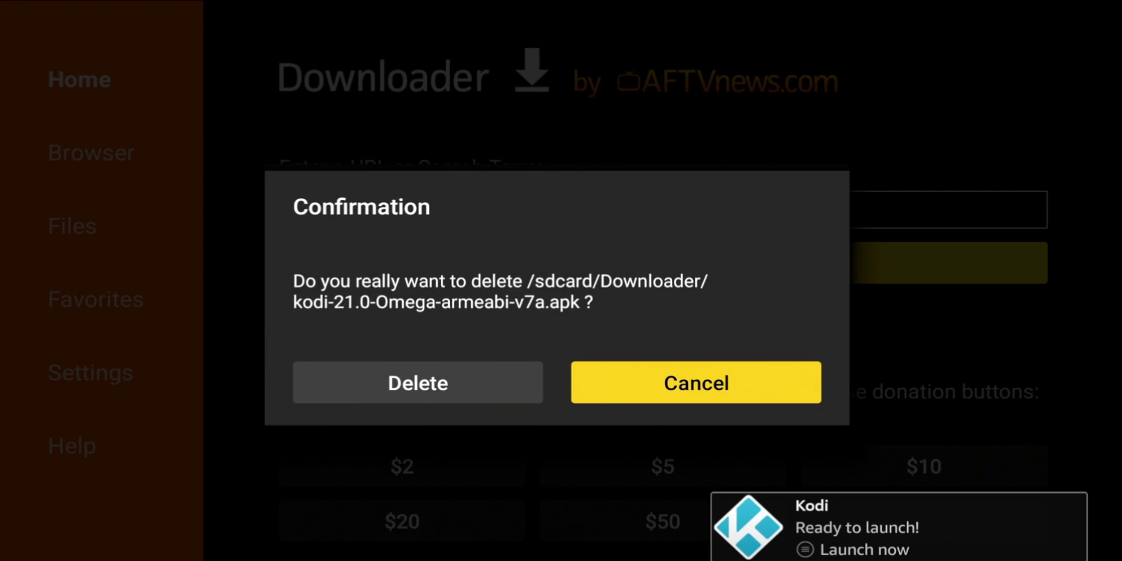
key("Left")
key("Return")
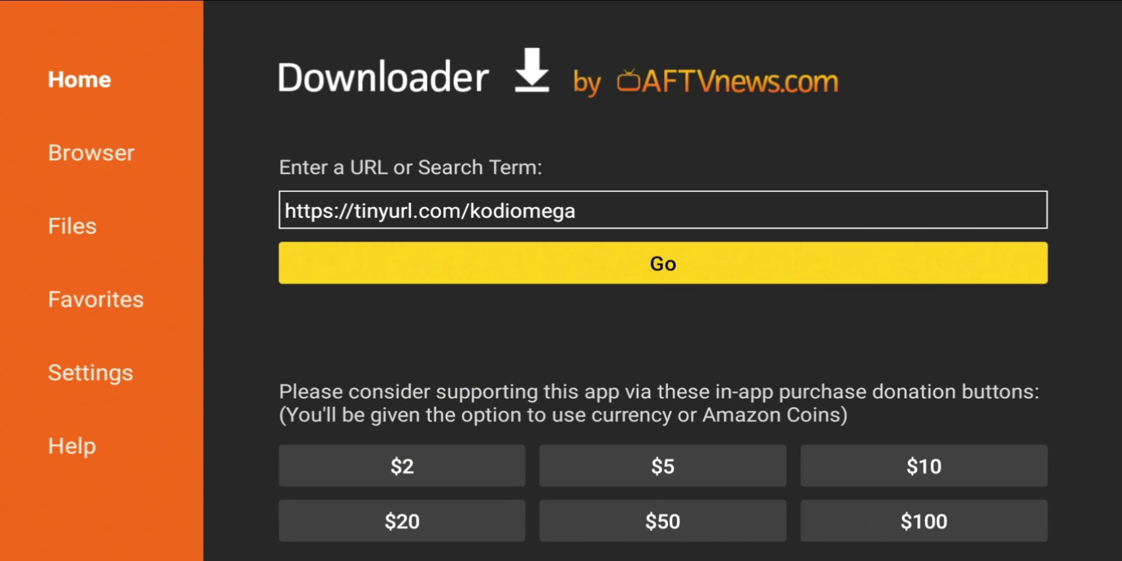
key("Home")
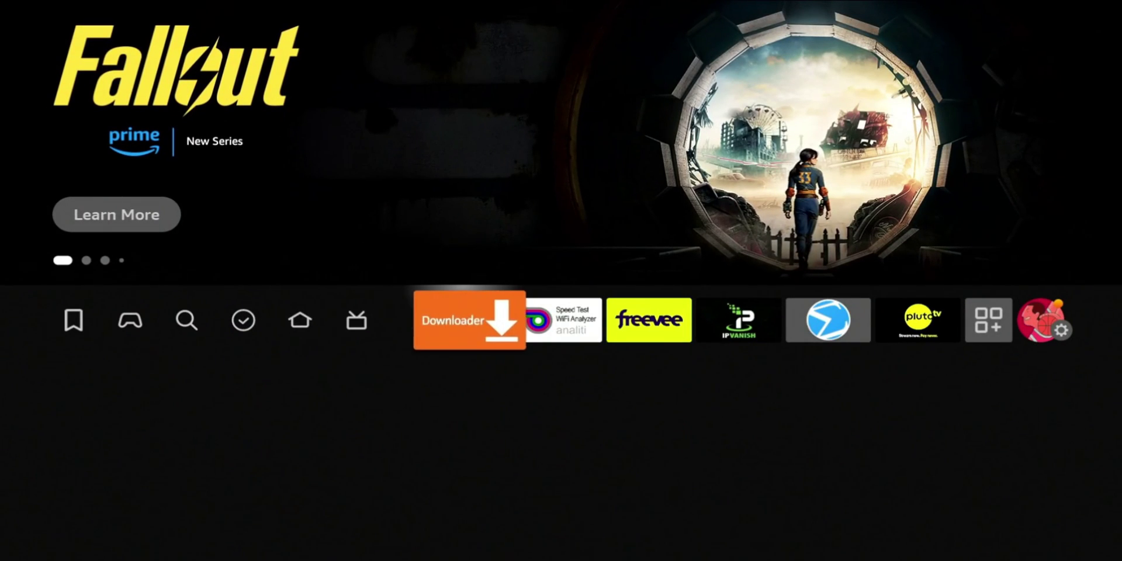
Step: Move the Kodi tile to the front of the home apps row and launch Kodi
key("Right")
key("Right")
key("Right")
key("Right")
key("Right")
key("Right")
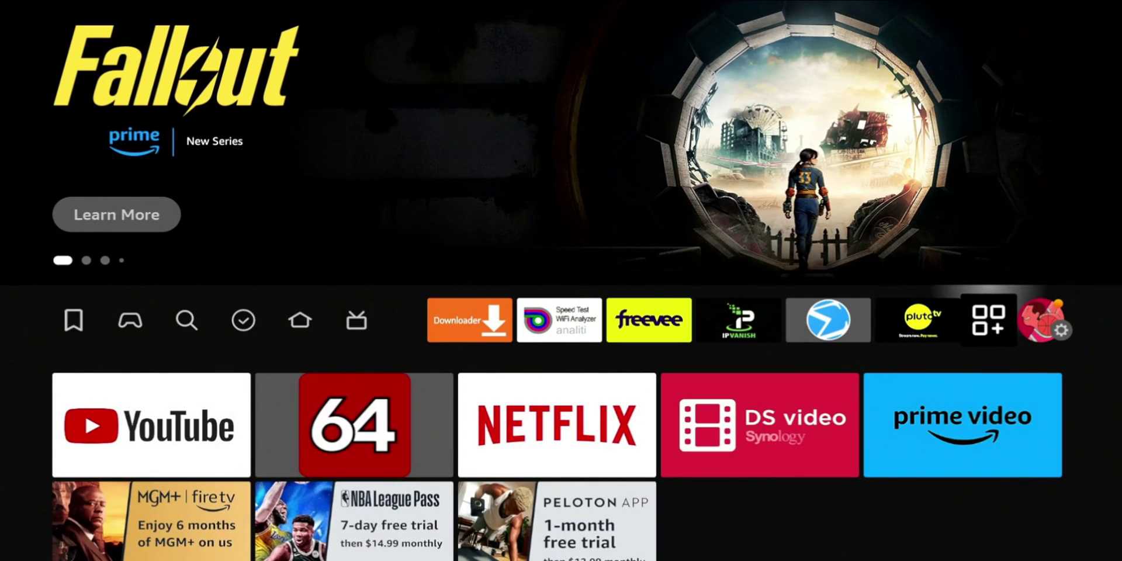
key("Return")
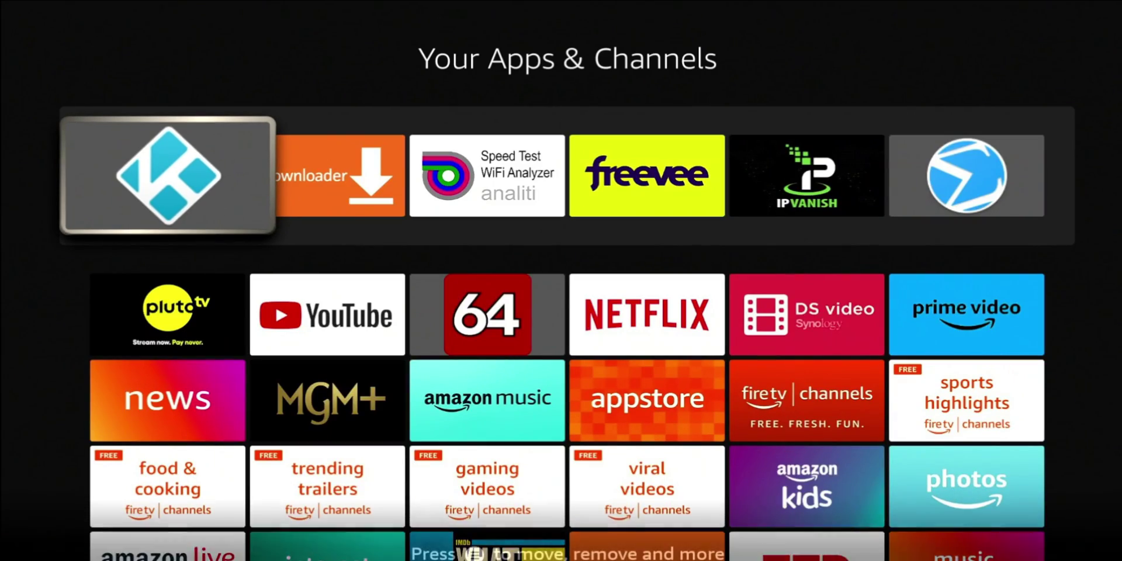
key("Home")
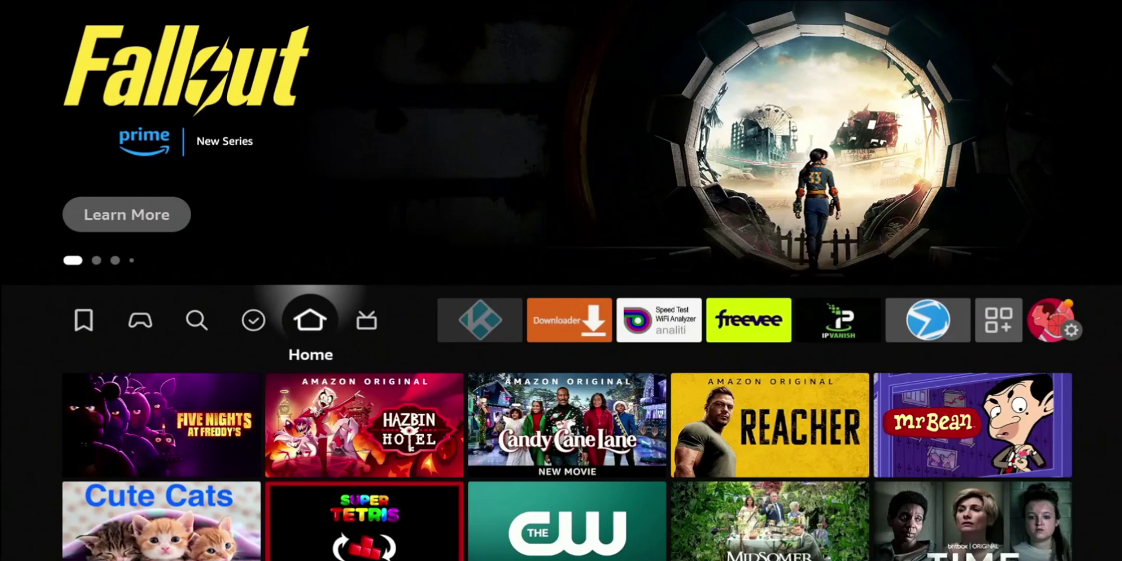
key("Right")
key("Right")
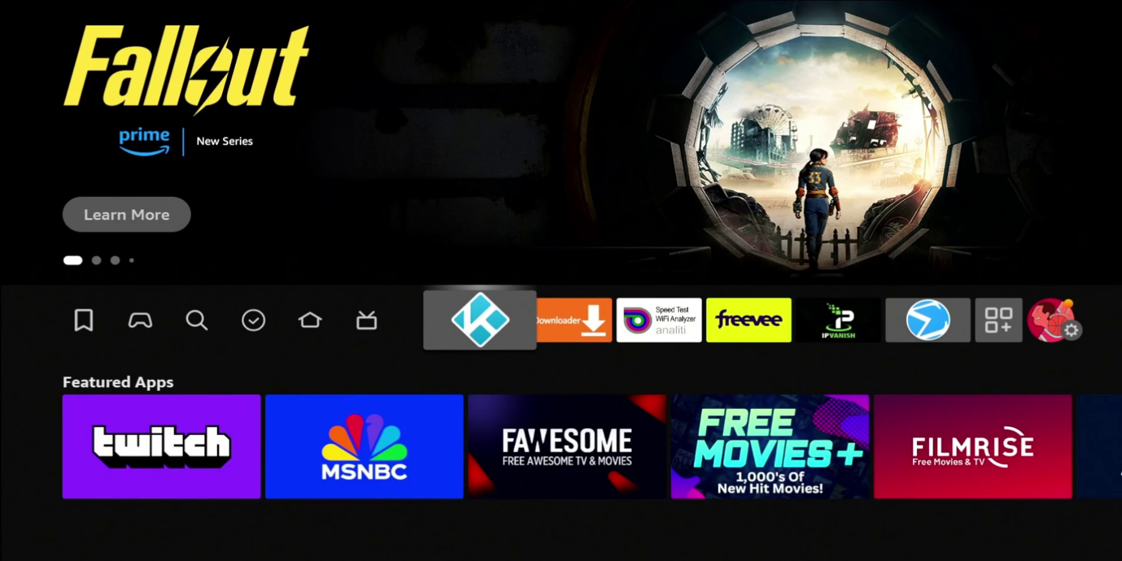
key("Return")
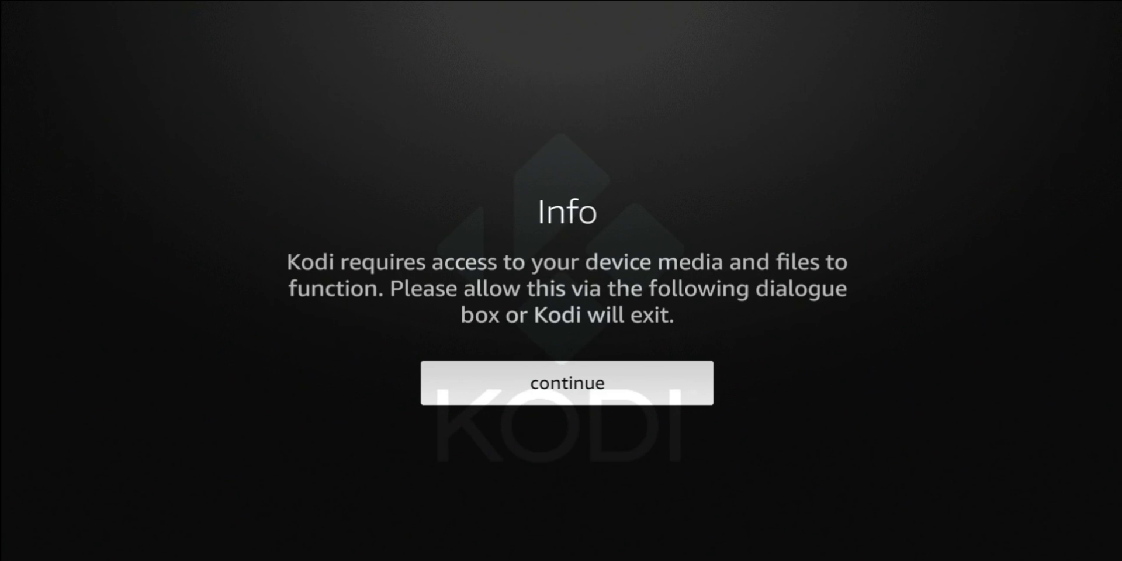
Step: Acknowledge Kodi's storage notice, allow audio while using the app, and allow media access
key("Return")
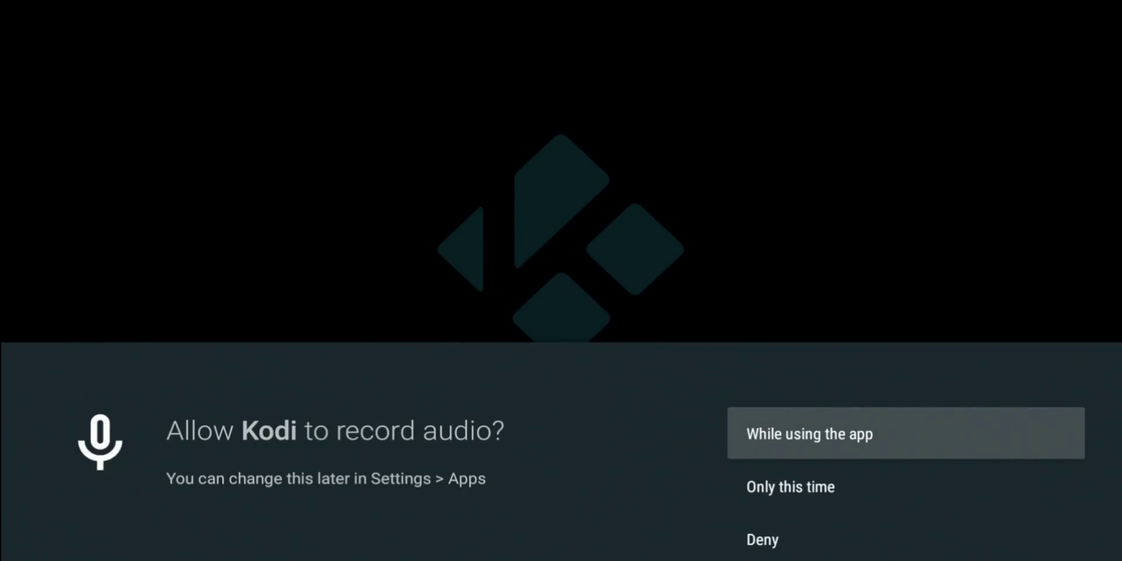
key("Down")
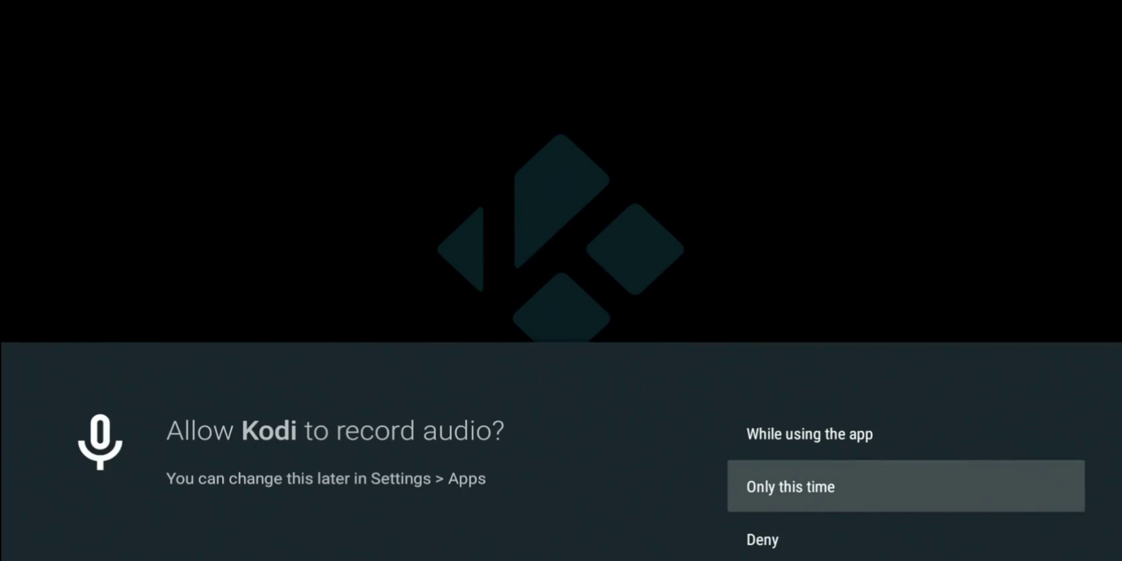
key("Up")
key("Return")
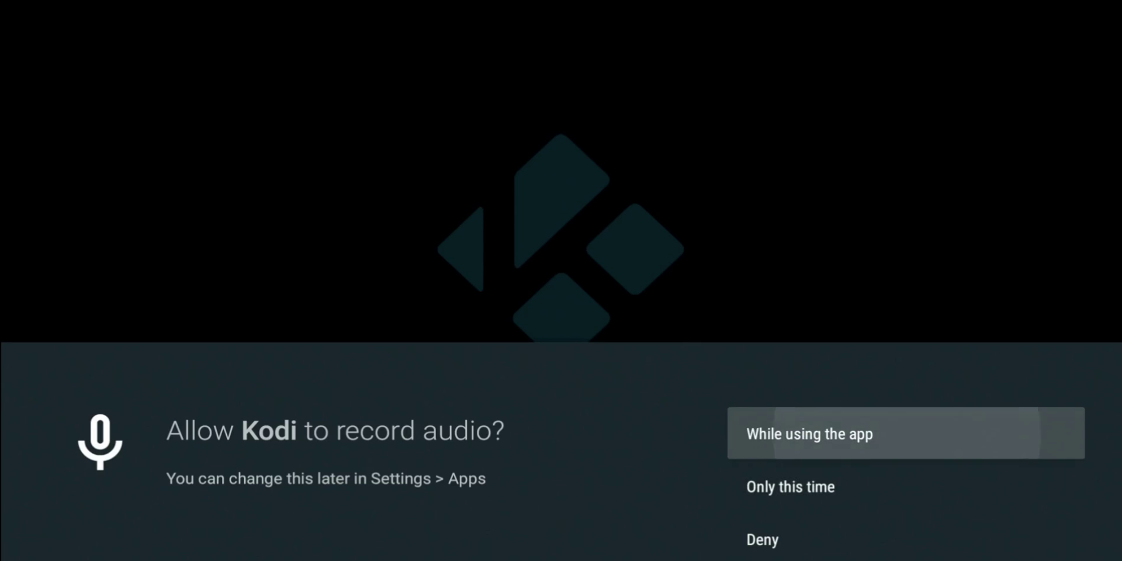
key("Return")
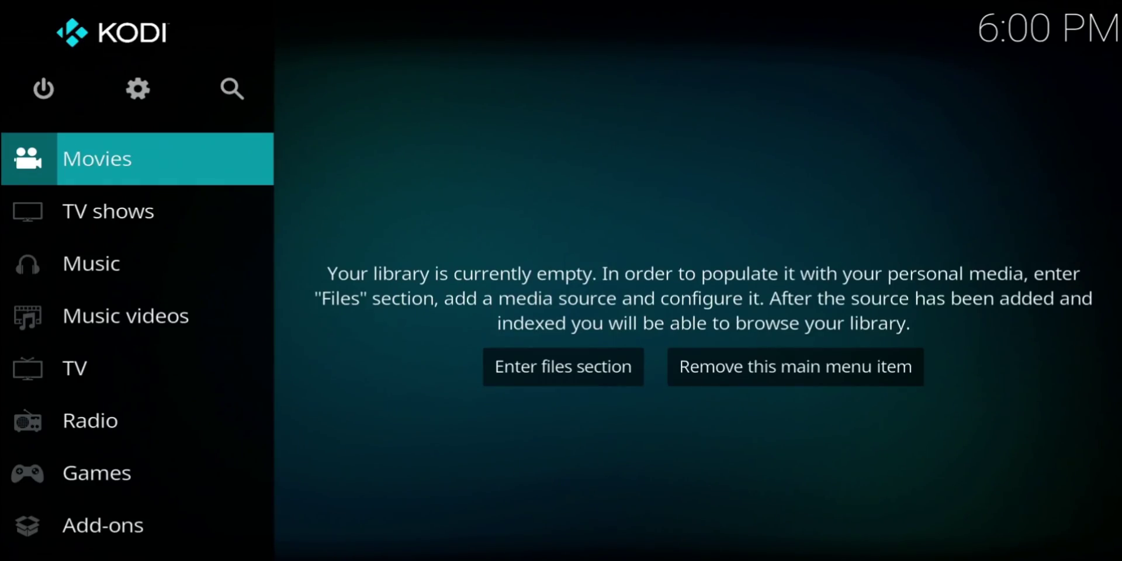
Step: Look over the sections of Kodi's home menu
key("Down")
key("Down")
key("Up")
key("Up")
key("Up")
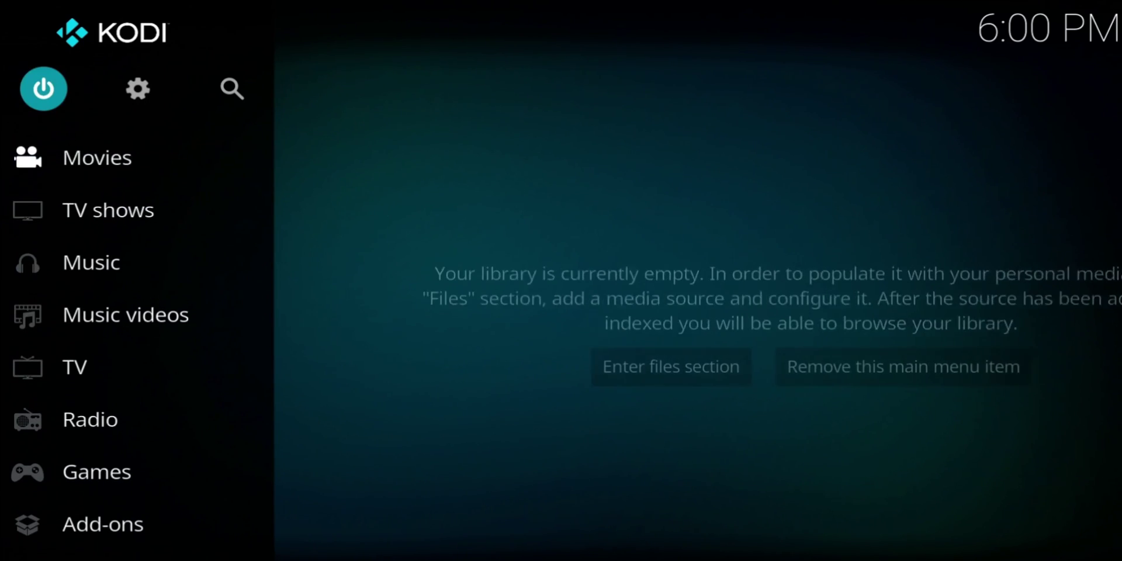
key("Right")
key("Down")
key("Down")
key("Down")
key("Down")
key("Down")
key("Down")
key("Down")
key("Down")
key("Down")
key("Down")
key("Down")
key("Down")
key("Down")
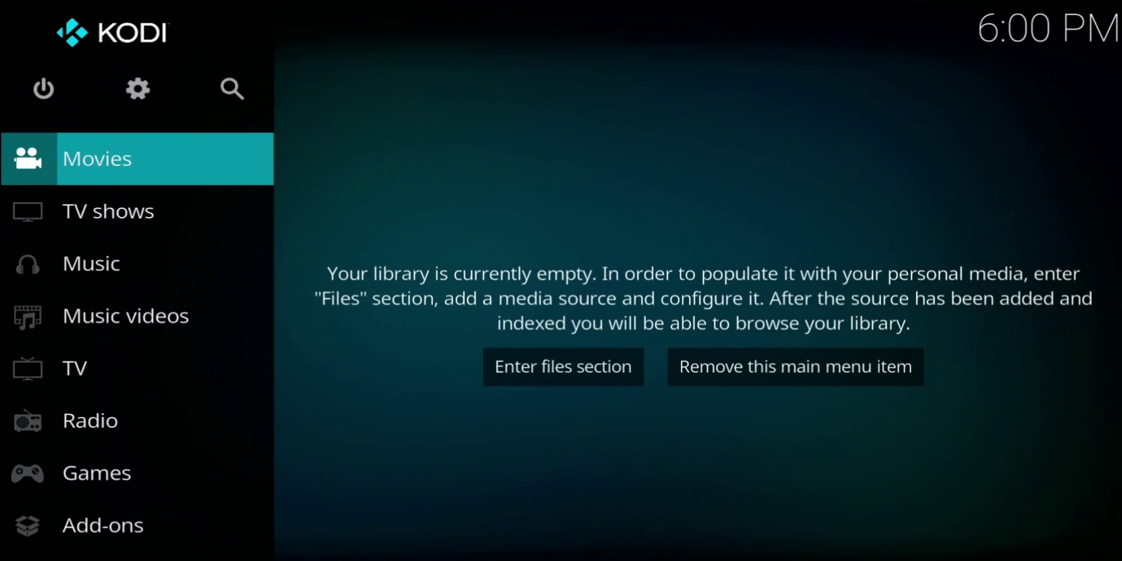